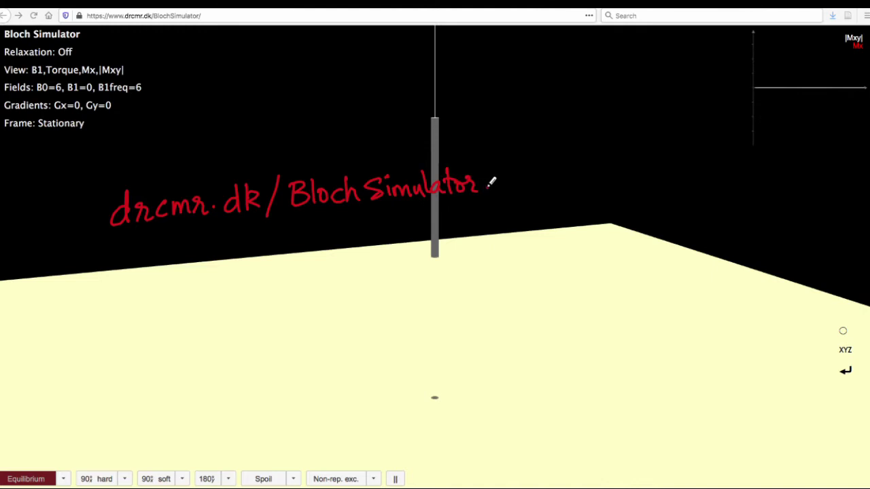
Step: Clear the old ink and label the vertical field line B0 and the grey bar M0 in red
{"action": "key", "text": "Escape"}
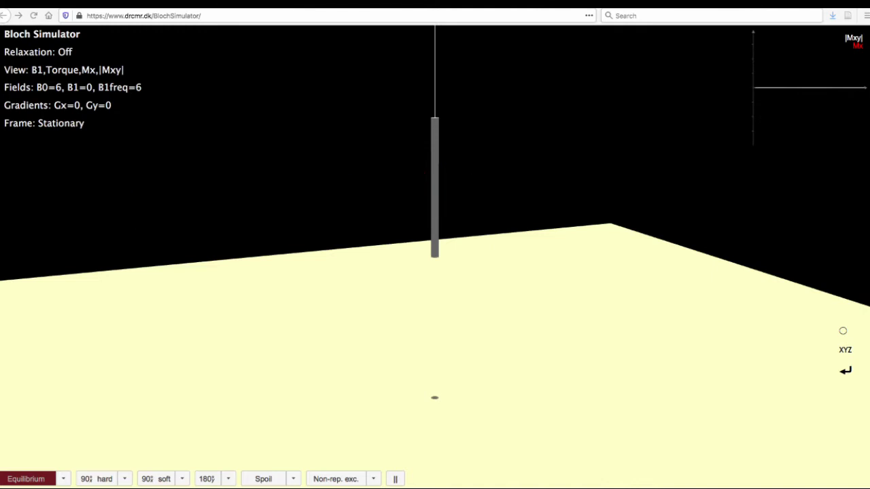
{"action": "mouse_move", "coordinate": [347, 65]}
{"action": "left_mouse_down"}
{"action": "mouse_move", "coordinate": [421, 65]}
{"action": "mouse_move", "coordinate": [401, 76]}
{"action": "left_mouse_up"}
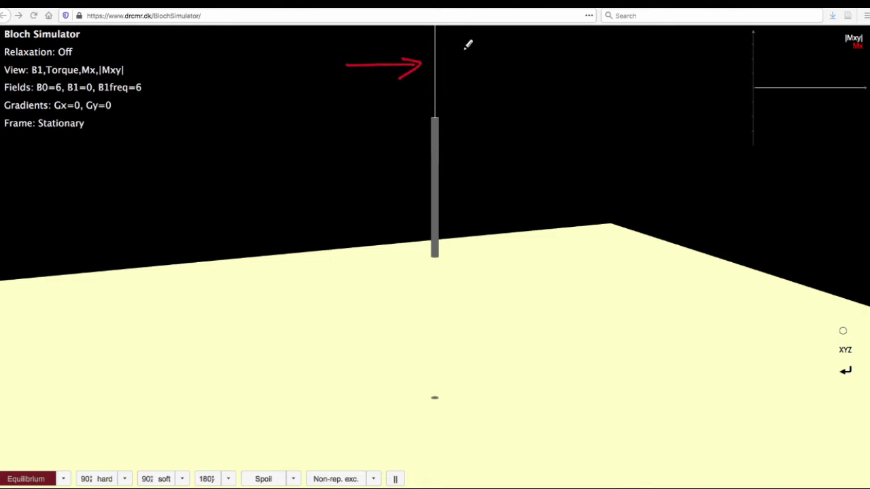
{"action": "left_click_drag", "start_coordinate": [450, 48], "coordinate": [475, 53]}
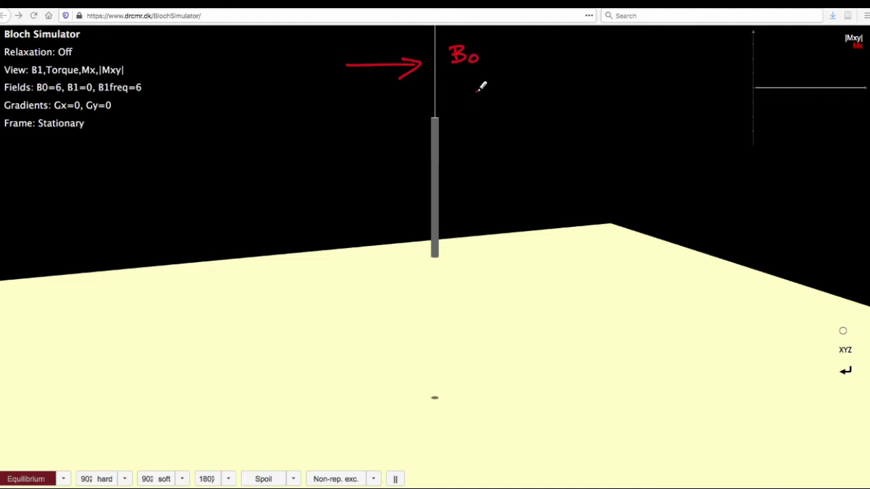
{"action": "mouse_move", "coordinate": [477, 91]}
{"action": "left_mouse_down"}
{"action": "mouse_move", "coordinate": [442, 120]}
{"action": "mouse_move", "coordinate": [456, 116]}
{"action": "left_mouse_up"}
{"action": "mouse_move", "coordinate": [492, 98]}
{"action": "left_mouse_down"}
{"action": "mouse_move", "coordinate": [510, 72]}
{"action": "mouse_move", "coordinate": [520, 85]}
{"action": "left_mouse_up"}
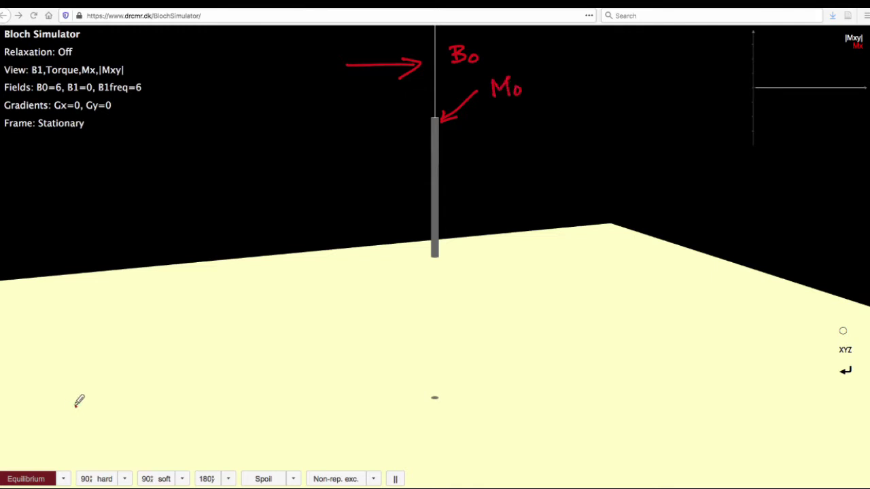
Step: Mark the Equilibrium button, the pulse presets and the settings summary, then expand Relaxation
{"action": "mouse_move", "coordinate": [83, 408]}
{"action": "left_mouse_down"}
{"action": "mouse_move", "coordinate": [21, 464]}
{"action": "mouse_move", "coordinate": [62, 450]}
{"action": "mouse_move", "coordinate": [239, 452]}
{"action": "mouse_move", "coordinate": [238, 470]}
{"action": "left_mouse_up"}
{"action": "mouse_move", "coordinate": [210, 417]}
{"action": "left_mouse_down"}
{"action": "mouse_move", "coordinate": [178, 449]}
{"action": "mouse_move", "coordinate": [202, 443]}
{"action": "left_mouse_up"}
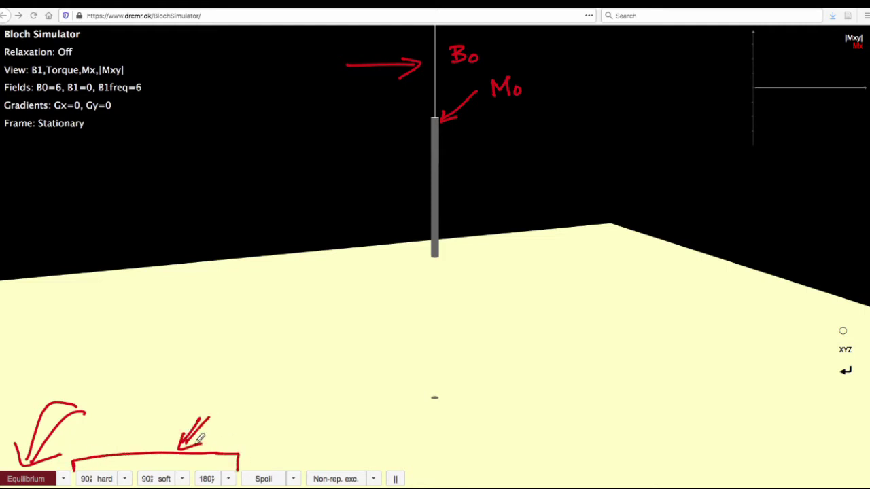
{"action": "mouse_move", "coordinate": [114, 41]}
{"action": "left_mouse_down"}
{"action": "mouse_move", "coordinate": [152, 56]}
{"action": "mouse_move", "coordinate": [104, 140]}
{"action": "left_mouse_up"}
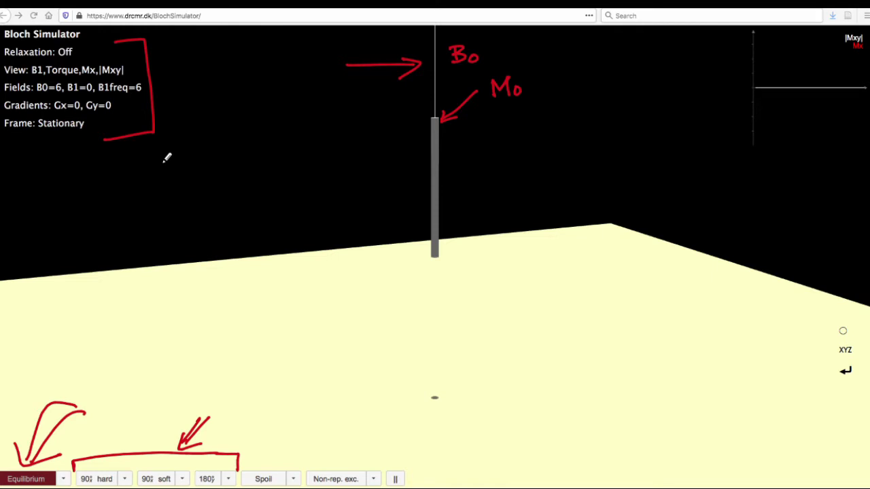
{"action": "left_click", "coordinate": [6, 52]}
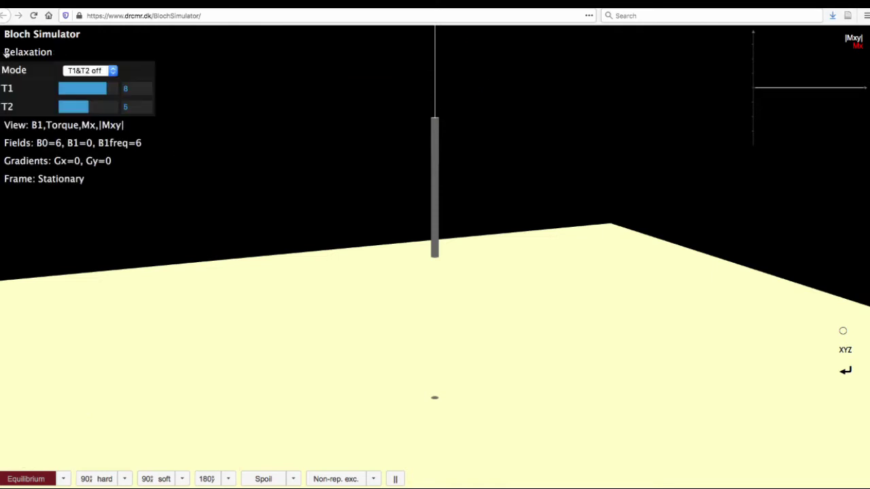
Step: Annotate the Relaxation mode (T1&T2 off) and the T1=8, T2=5 sliders, then collapse the panel
{"action": "mouse_move", "coordinate": [76, 45]}
{"action": "left_mouse_down"}
{"action": "mouse_move", "coordinate": [121, 43]}
{"action": "mouse_move", "coordinate": [67, 54]}
{"action": "mouse_move", "coordinate": [88, 49]}
{"action": "left_mouse_up"}
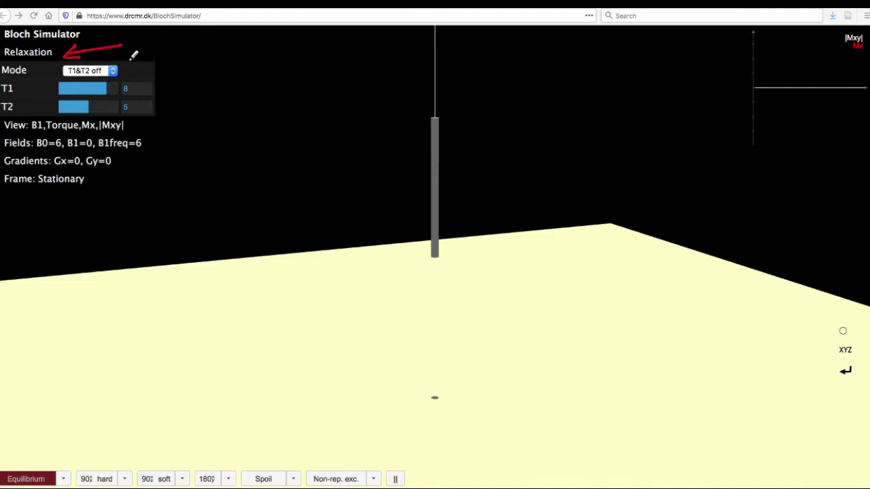
{"action": "left_click_drag", "start_coordinate": [157, 50], "coordinate": [119, 68]}
{"action": "left_click_drag", "start_coordinate": [119, 68], "coordinate": [134, 67]}
{"action": "mouse_move", "coordinate": [147, 78]}
{"action": "left_mouse_down"}
{"action": "mouse_move", "coordinate": [169, 83]}
{"action": "mouse_move", "coordinate": [143, 85]}
{"action": "mouse_move", "coordinate": [174, 98]}
{"action": "mouse_move", "coordinate": [138, 106]}
{"action": "left_mouse_up"}
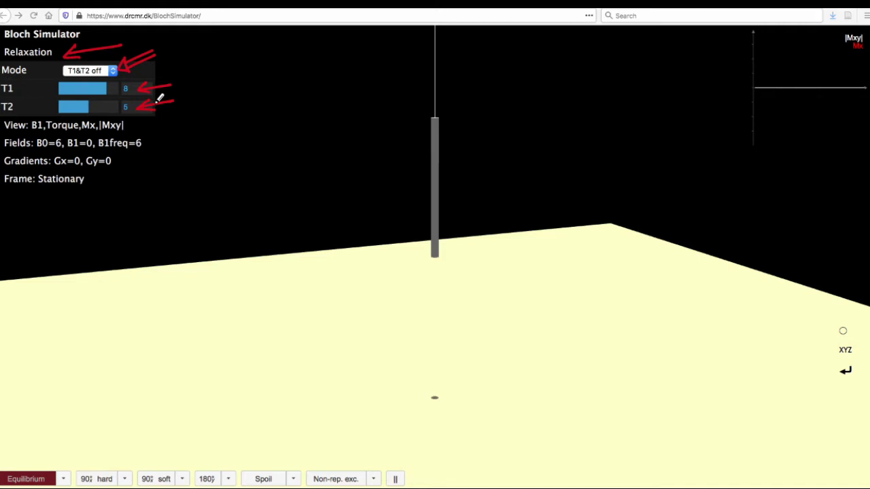
{"action": "mouse_move", "coordinate": [229, 74]}
{"action": "left_mouse_down"}
{"action": "mouse_move", "coordinate": [229, 90]}
{"action": "mouse_move", "coordinate": [236, 72]}
{"action": "left_mouse_up"}
{"action": "mouse_move", "coordinate": [242, 73]}
{"action": "left_mouse_down"}
{"action": "mouse_move", "coordinate": [243, 90]}
{"action": "mouse_move", "coordinate": [276, 64]}
{"action": "mouse_move", "coordinate": [305, 70]}
{"action": "mouse_move", "coordinate": [334, 58]}
{"action": "mouse_move", "coordinate": [331, 74]}
{"action": "mouse_move", "coordinate": [343, 70]}
{"action": "left_mouse_up"}
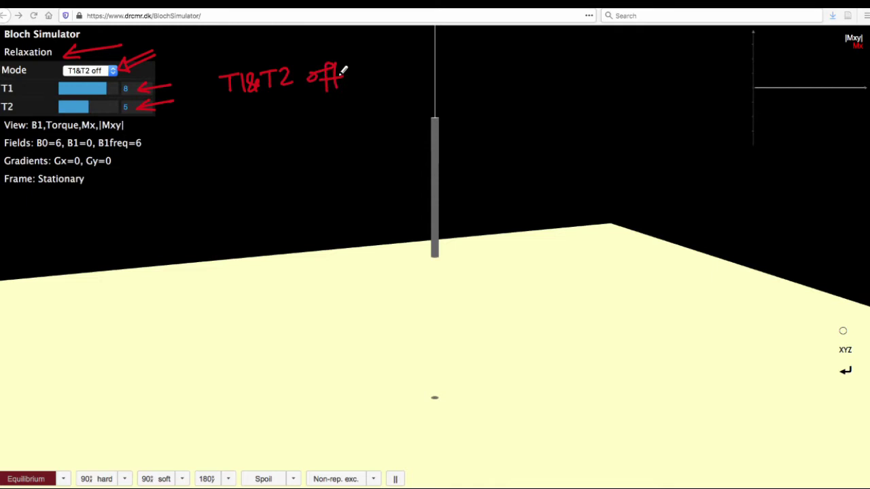
{"action": "left_click", "coordinate": [6, 54]}
Step: Expand View, bracket the B1 and Torque options, and label them RF and Force
{"action": "left_click", "coordinate": [3, 70]}
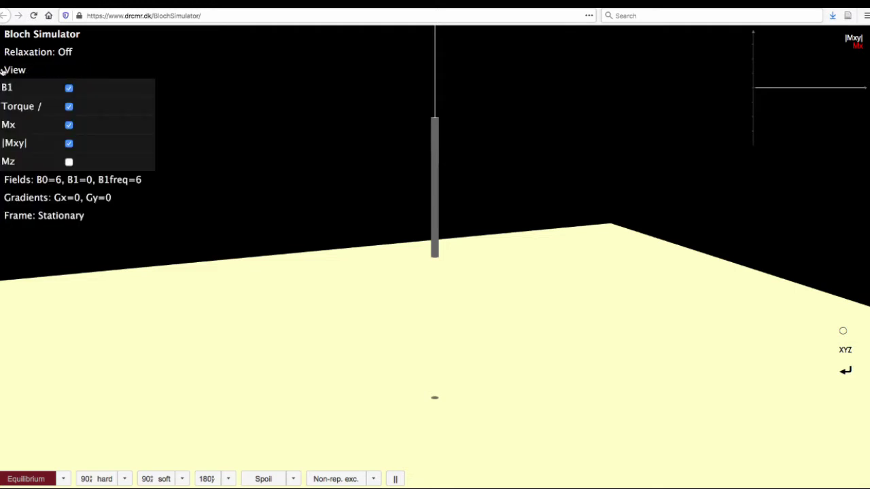
{"action": "left_click_drag", "start_coordinate": [97, 58], "coordinate": [58, 68]}
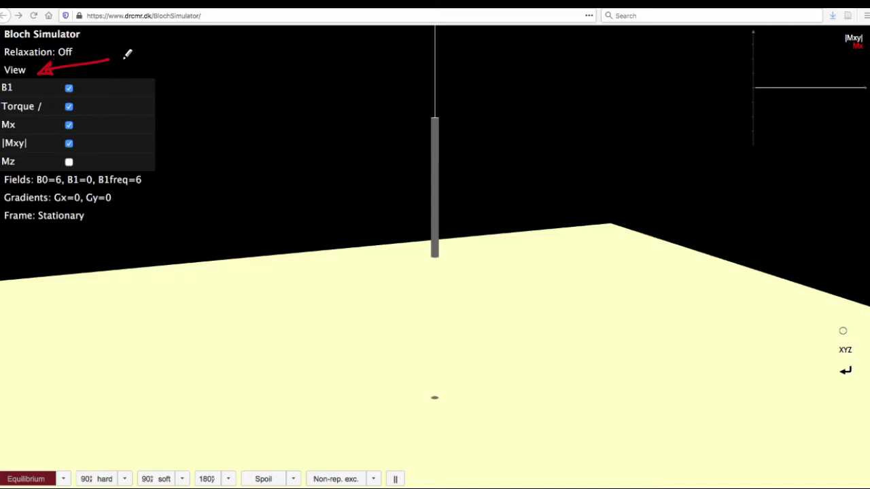
{"action": "mouse_move", "coordinate": [78, 82]}
{"action": "left_mouse_down"}
{"action": "mouse_move", "coordinate": [91, 81]}
{"action": "mouse_move", "coordinate": [91, 108]}
{"action": "mouse_move", "coordinate": [77, 116]}
{"action": "left_mouse_up"}
{"action": "left_click_drag", "start_coordinate": [156, 79], "coordinate": [97, 89]}
{"action": "left_click_drag", "start_coordinate": [109, 93], "coordinate": [110, 80]}
{"action": "mouse_move", "coordinate": [164, 73]}
{"action": "left_mouse_down"}
{"action": "mouse_move", "coordinate": [164, 85]}
{"action": "mouse_move", "coordinate": [175, 83]}
{"action": "left_mouse_up"}
{"action": "left_click_drag", "start_coordinate": [177, 70], "coordinate": [185, 68]}
{"action": "left_click_drag", "start_coordinate": [176, 77], "coordinate": [182, 75]}
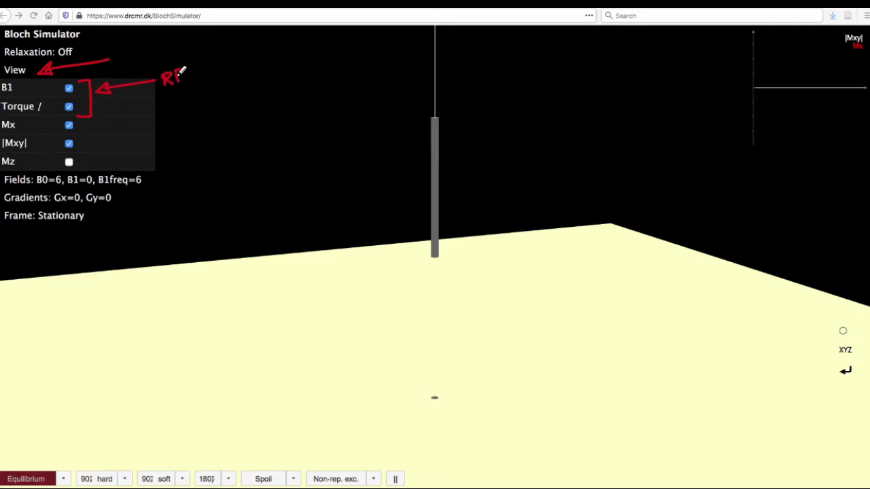
{"action": "mouse_move", "coordinate": [151, 103]}
{"action": "left_mouse_down"}
{"action": "mouse_move", "coordinate": [99, 106]}
{"action": "mouse_move", "coordinate": [102, 114]}
{"action": "mouse_move", "coordinate": [162, 102]}
{"action": "left_mouse_up"}
{"action": "left_click_drag", "start_coordinate": [163, 90], "coordinate": [198, 99]}
{"action": "left_click_drag", "start_coordinate": [202, 94], "coordinate": [210, 87]}
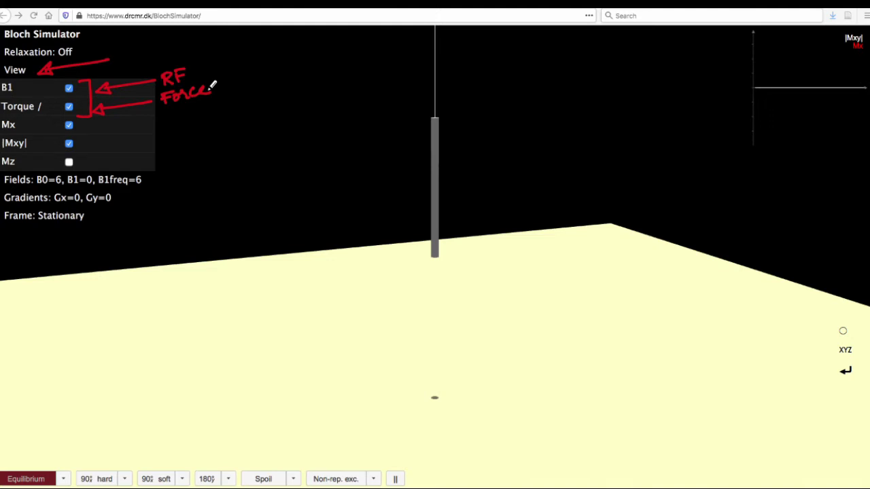
Step: Note Mx as the x-axis and write the √(Mx²+My²) formula for |Mxy|
{"action": "mouse_move", "coordinate": [89, 128]}
{"action": "left_mouse_down"}
{"action": "mouse_move", "coordinate": [157, 125]}
{"action": "mouse_move", "coordinate": [80, 130]}
{"action": "left_mouse_up"}
{"action": "mouse_move", "coordinate": [165, 114]}
{"action": "left_mouse_down"}
{"action": "mouse_move", "coordinate": [174, 125]}
{"action": "mouse_move", "coordinate": [163, 126]}
{"action": "mouse_move", "coordinate": [191, 123]}
{"action": "left_mouse_up"}
{"action": "mouse_move", "coordinate": [202, 117]}
{"action": "left_mouse_down"}
{"action": "mouse_move", "coordinate": [213, 108]}
{"action": "mouse_move", "coordinate": [214, 123]}
{"action": "left_mouse_up"}
{"action": "mouse_move", "coordinate": [213, 114]}
{"action": "left_mouse_down"}
{"action": "mouse_move", "coordinate": [206, 124]}
{"action": "mouse_move", "coordinate": [216, 122]}
{"action": "left_mouse_up"}
{"action": "left_click_drag", "start_coordinate": [225, 114], "coordinate": [217, 122]}
{"action": "left_click", "coordinate": [216, 110]}
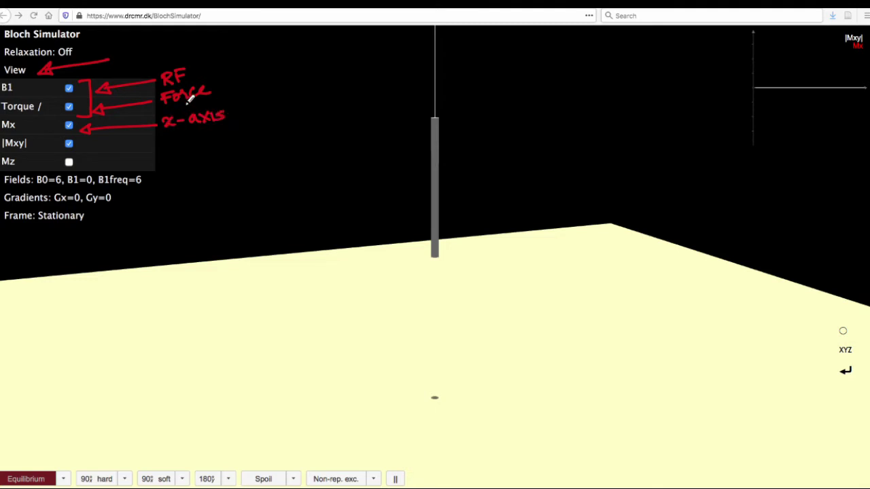
{"action": "left_click_drag", "start_coordinate": [165, 142], "coordinate": [91, 148]}
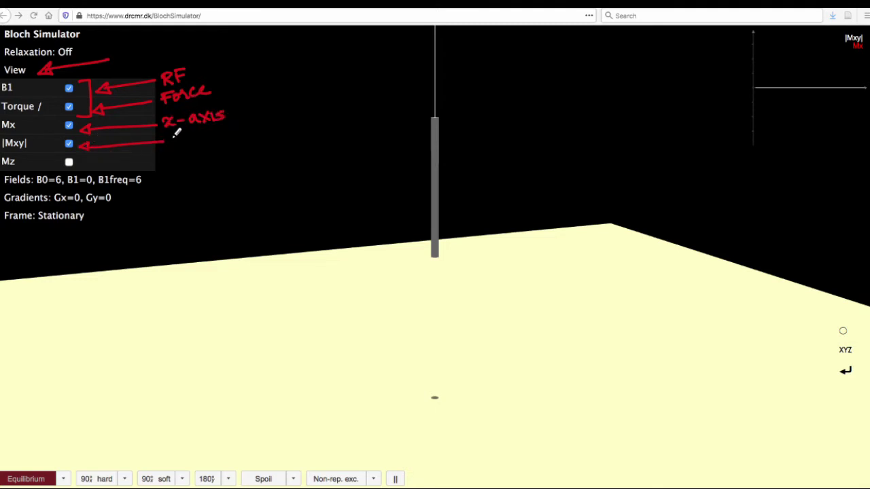
{"action": "mouse_move", "coordinate": [173, 138]}
{"action": "left_mouse_down"}
{"action": "mouse_move", "coordinate": [223, 137]}
{"action": "mouse_move", "coordinate": [221, 129]}
{"action": "mouse_move", "coordinate": [260, 136]}
{"action": "mouse_move", "coordinate": [398, 125]}
{"action": "mouse_move", "coordinate": [428, 110]}
{"action": "mouse_move", "coordinate": [528, 106]}
{"action": "left_mouse_up"}
{"action": "mouse_move", "coordinate": [435, 130]}
{"action": "left_mouse_down"}
{"action": "mouse_move", "coordinate": [485, 124]}
{"action": "mouse_move", "coordinate": [495, 114]}
{"action": "mouse_move", "coordinate": [510, 123]}
{"action": "mouse_move", "coordinate": [540, 124]}
{"action": "left_mouse_up"}
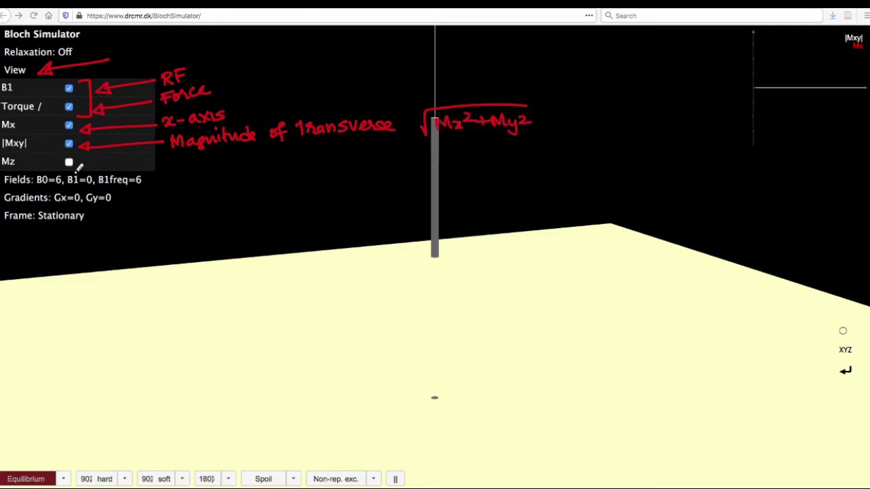
Step: Label Mz as Longitudinal and draw arrows bracketing the small |Mxy| plot
{"action": "mouse_move", "coordinate": [175, 159]}
{"action": "left_mouse_down"}
{"action": "mouse_move", "coordinate": [78, 162]}
{"action": "mouse_move", "coordinate": [90, 155]}
{"action": "left_mouse_up"}
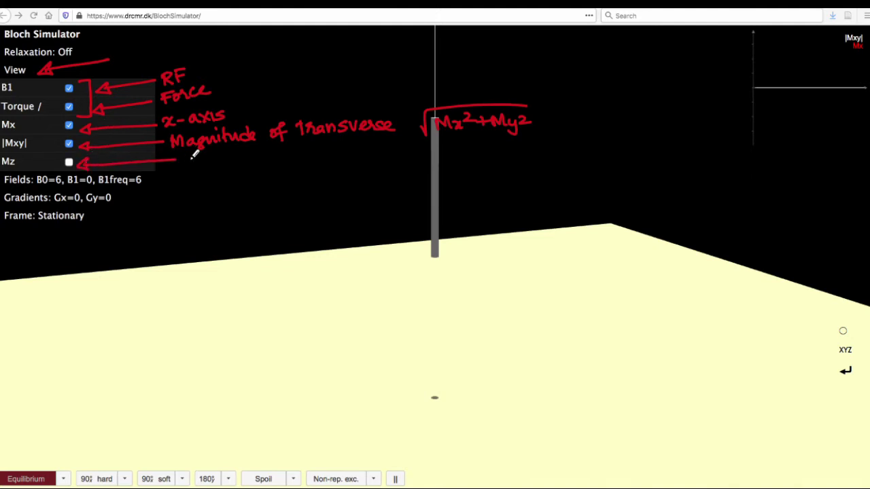
{"action": "mouse_move", "coordinate": [198, 158]}
{"action": "left_mouse_down"}
{"action": "mouse_move", "coordinate": [252, 159]}
{"action": "mouse_move", "coordinate": [249, 147]}
{"action": "mouse_move", "coordinate": [250, 155]}
{"action": "mouse_move", "coordinate": [278, 146]}
{"action": "mouse_move", "coordinate": [283, 156]}
{"action": "mouse_move", "coordinate": [287, 146]}
{"action": "mouse_move", "coordinate": [330, 153]}
{"action": "left_mouse_up"}
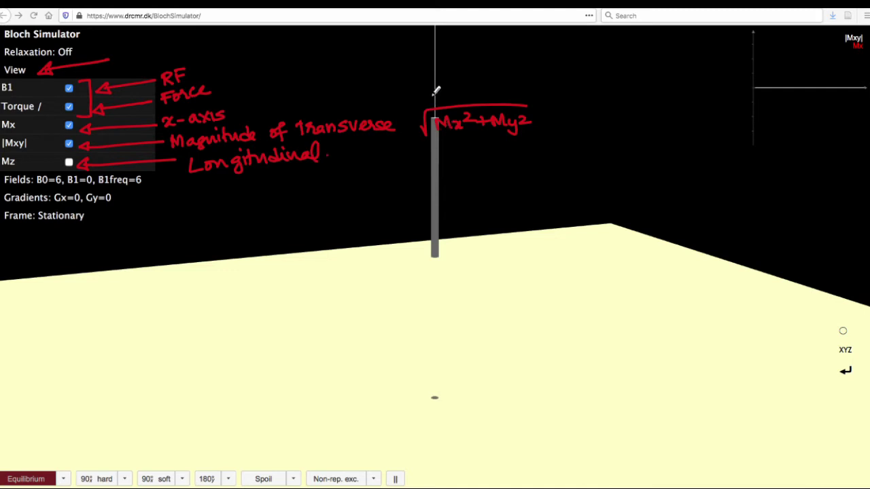
{"action": "left_click_drag", "start_coordinate": [421, 91], "coordinate": [682, 59]}
{"action": "left_click_drag", "start_coordinate": [473, 101], "coordinate": [680, 68]}
{"action": "mouse_move", "coordinate": [659, 53]}
{"action": "left_mouse_down"}
{"action": "mouse_move", "coordinate": [702, 56]}
{"action": "mouse_move", "coordinate": [662, 90]}
{"action": "left_mouse_up"}
{"action": "mouse_move", "coordinate": [748, 32]}
{"action": "left_mouse_down"}
{"action": "mouse_move", "coordinate": [736, 32]}
{"action": "mouse_move", "coordinate": [730, 109]}
{"action": "mouse_move", "coordinate": [771, 146]}
{"action": "left_mouse_up"}
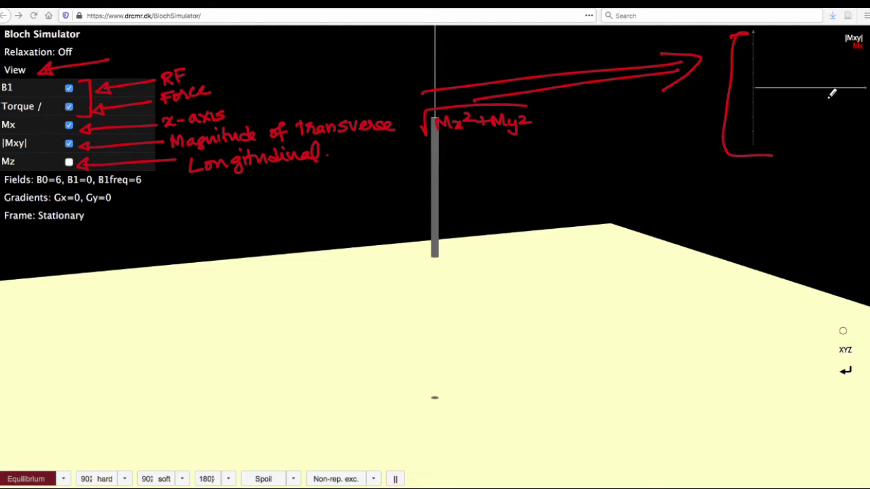
Step: Collapse View, expand Fields, and mark B0 = 6, B1 = 0 and the 90° hard preset
{"action": "left_click", "coordinate": [11, 66]}
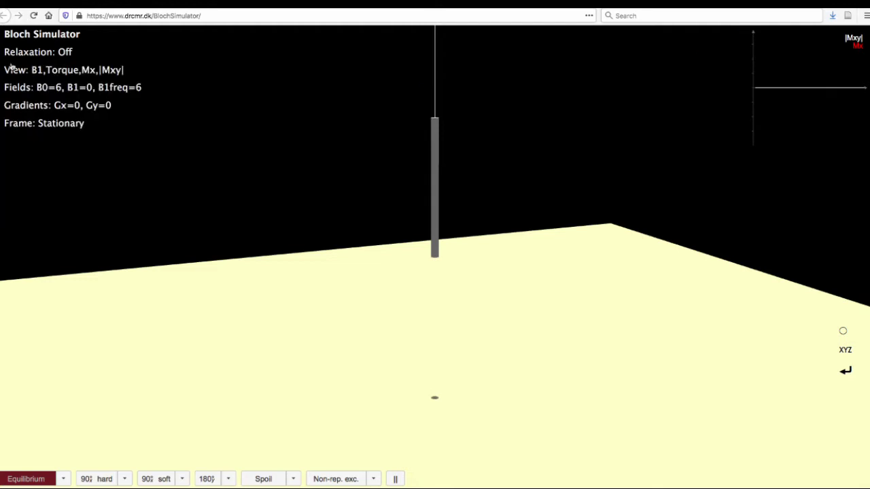
{"action": "left_click", "coordinate": [6, 90]}
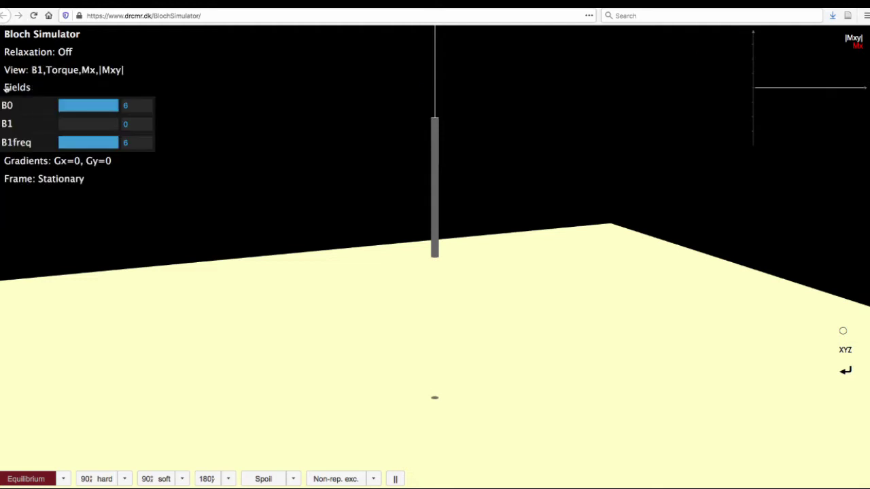
{"action": "left_click_drag", "start_coordinate": [193, 89], "coordinate": [137, 104]}
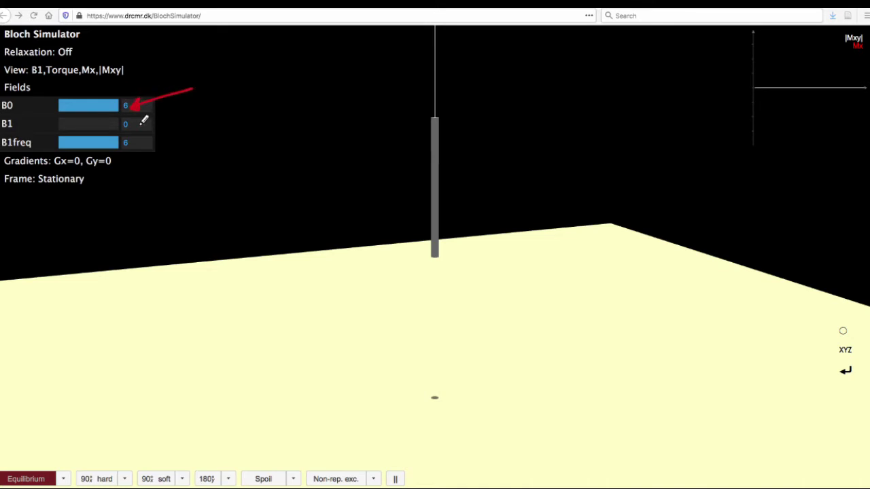
{"action": "left_click_drag", "start_coordinate": [197, 114], "coordinate": [139, 125]}
{"action": "mouse_move", "coordinate": [127, 378]}
{"action": "left_mouse_down"}
{"action": "mouse_move", "coordinate": [116, 441]}
{"action": "mouse_move", "coordinate": [127, 428]}
{"action": "left_mouse_up"}
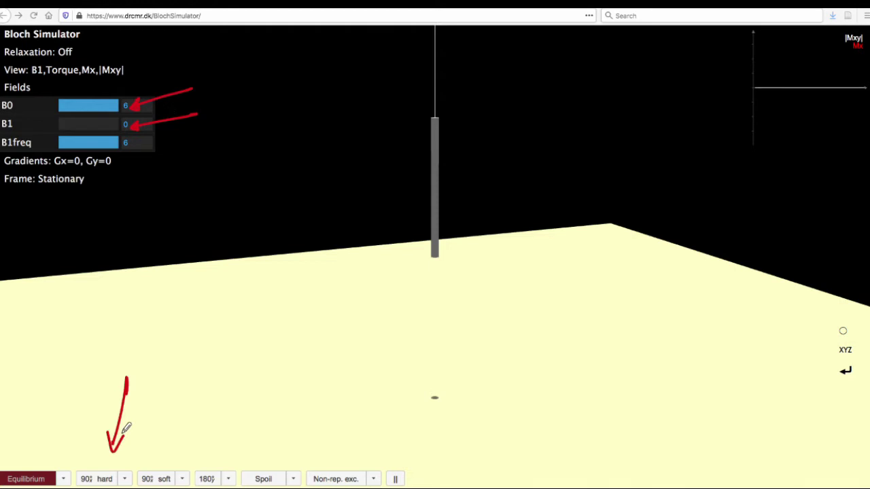
Step: Show the gradient settings Gx=0, Gy=0 and expand the Frame options
{"action": "key", "text": "g"}
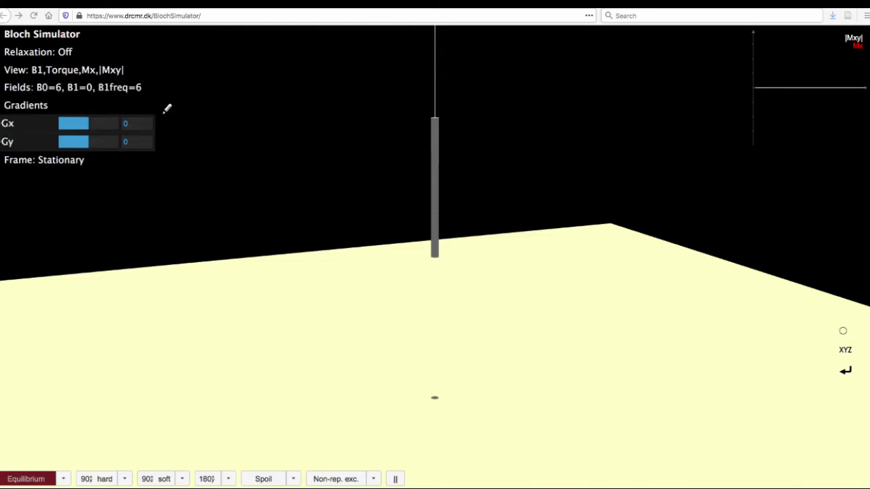
{"action": "mouse_move", "coordinate": [197, 100]}
{"action": "left_mouse_down"}
{"action": "mouse_move", "coordinate": [144, 103]}
{"action": "mouse_move", "coordinate": [155, 96]}
{"action": "left_mouse_up"}
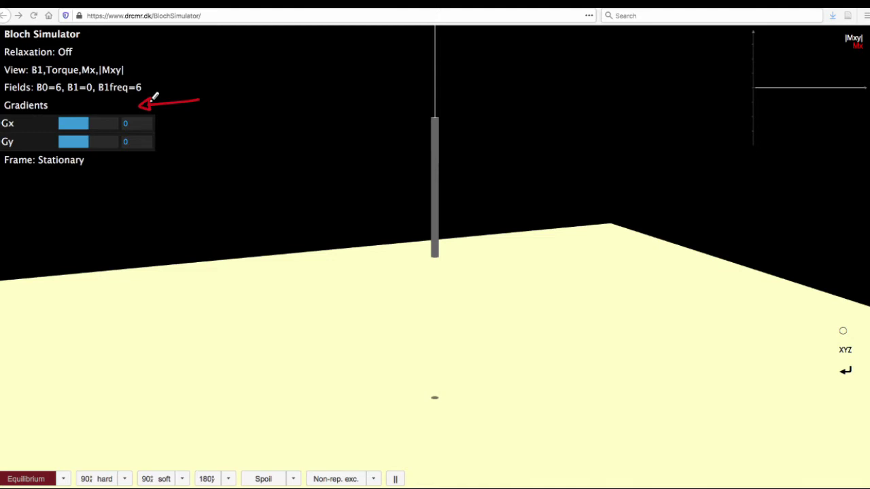
{"action": "key", "text": "Down"}
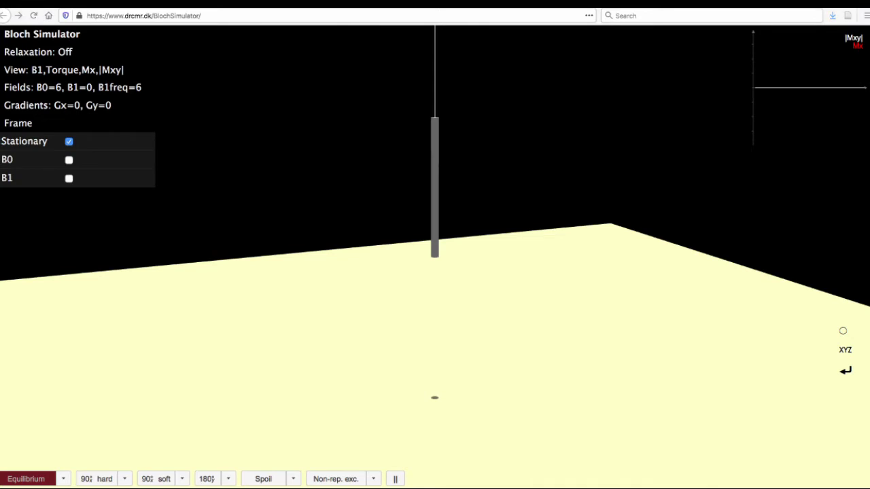
Step: Bracket the frame choices, label Stationary as 'Lab', and trace the 3-D plane's horizon
{"action": "mouse_move", "coordinate": [150, 121]}
{"action": "left_mouse_down"}
{"action": "mouse_move", "coordinate": [170, 147]}
{"action": "mouse_move", "coordinate": [157, 188]}
{"action": "mouse_move", "coordinate": [144, 193]}
{"action": "left_mouse_up"}
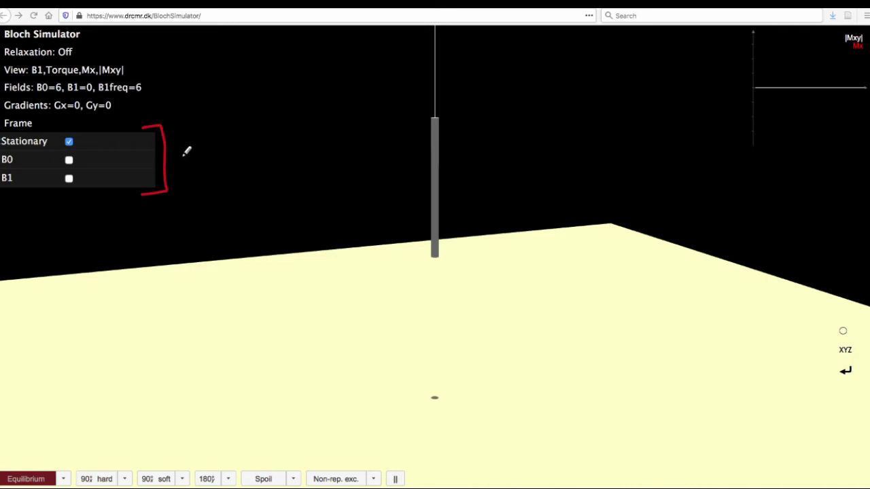
{"action": "left_click_drag", "start_coordinate": [95, 136], "coordinate": [171, 104]}
{"action": "left_click_drag", "start_coordinate": [96, 130], "coordinate": [96, 130]}
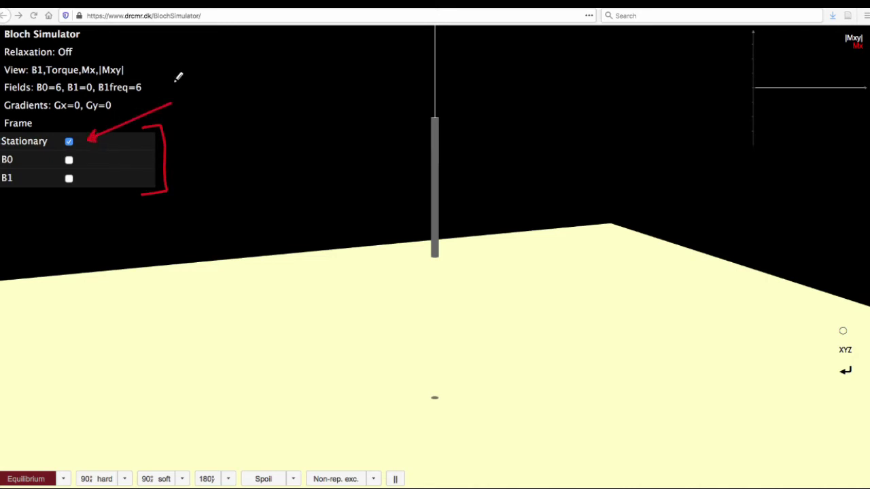
{"action": "mouse_move", "coordinate": [177, 77]}
{"action": "left_mouse_down"}
{"action": "mouse_move", "coordinate": [188, 91]}
{"action": "mouse_move", "coordinate": [276, 67]}
{"action": "left_mouse_up"}
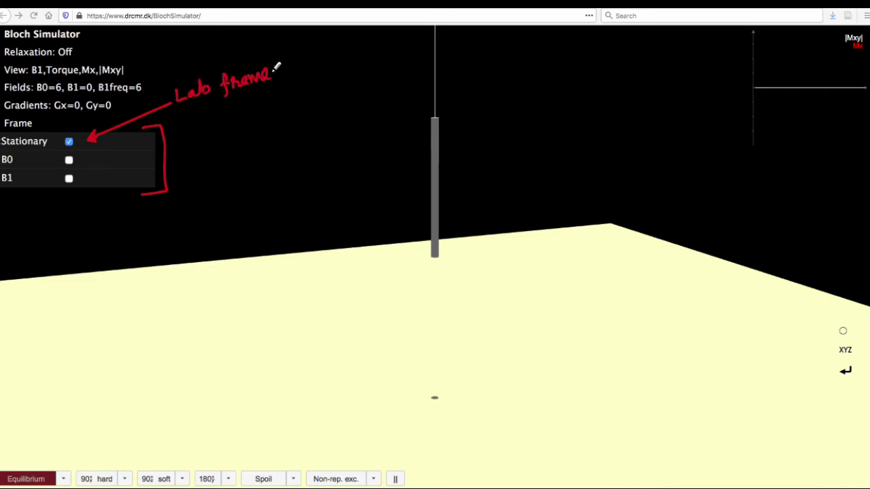
{"action": "mouse_move", "coordinate": [2, 279]}
{"action": "left_mouse_down"}
{"action": "mouse_move", "coordinate": [611, 209]}
{"action": "mouse_move", "coordinate": [864, 314]}
{"action": "left_mouse_up"}
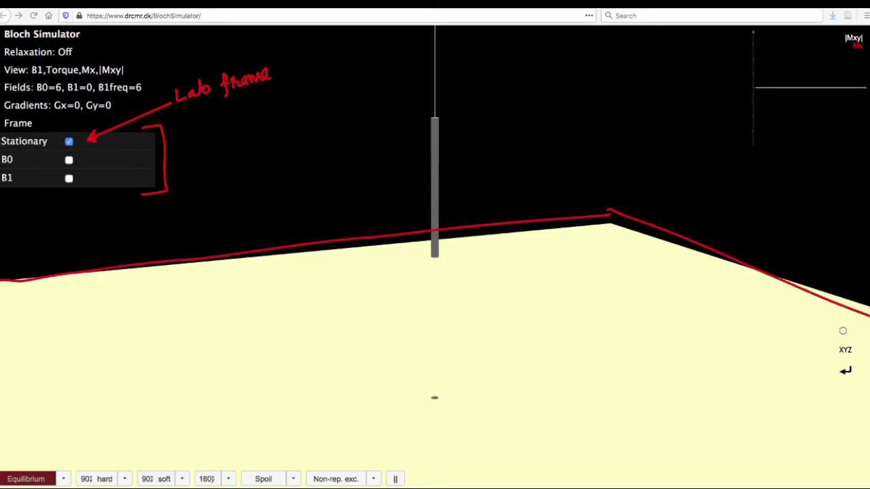
Step: Keep the Stationary frame, try the B0 checkbox, and collapse the Frame panel
{"action": "left_click", "coordinate": [69, 143]}
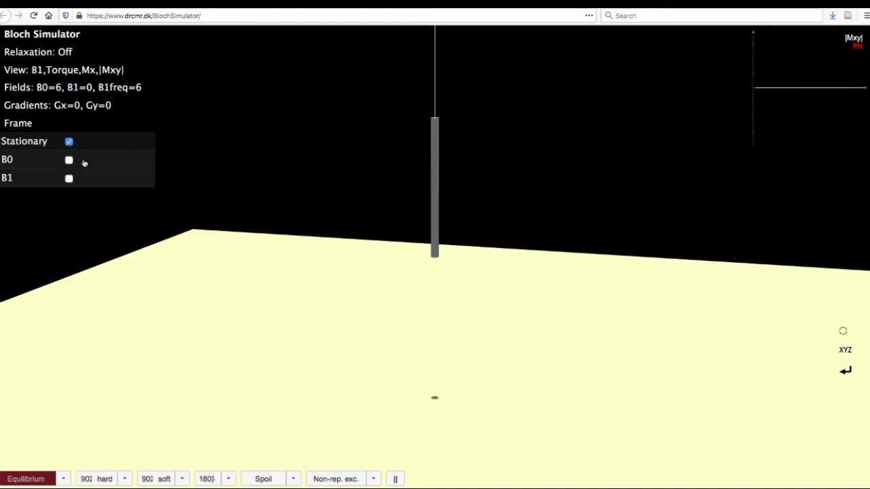
{"action": "left_click", "coordinate": [69, 161]}
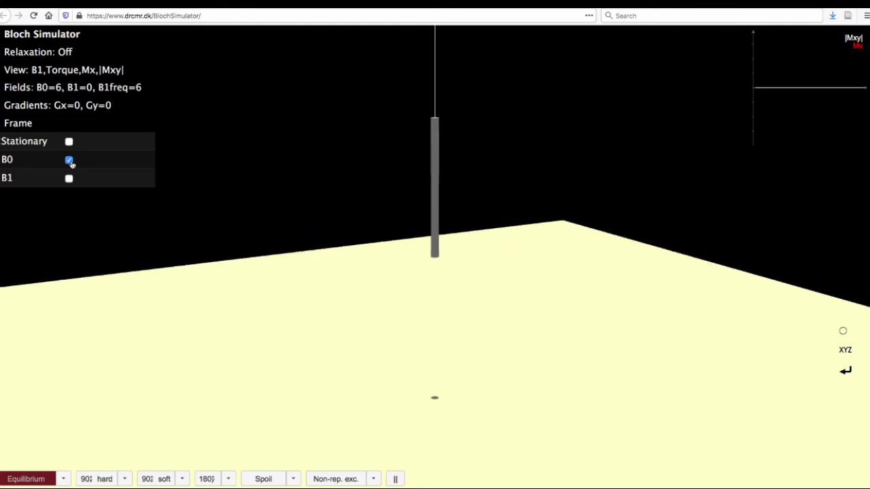
{"action": "left_click", "coordinate": [4, 123]}
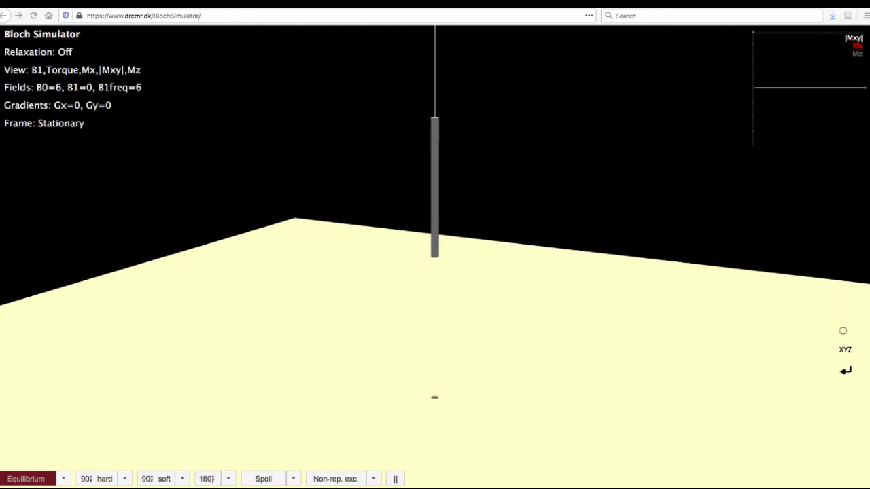
Step: Annotate relaxation off, the Mx, |Mxy|, Mz view list, B0 = 6 and the Stationary frame
{"action": "mouse_move", "coordinate": [111, 45]}
{"action": "left_mouse_down"}
{"action": "mouse_move", "coordinate": [181, 42]}
{"action": "mouse_move", "coordinate": [95, 55]}
{"action": "left_mouse_up"}
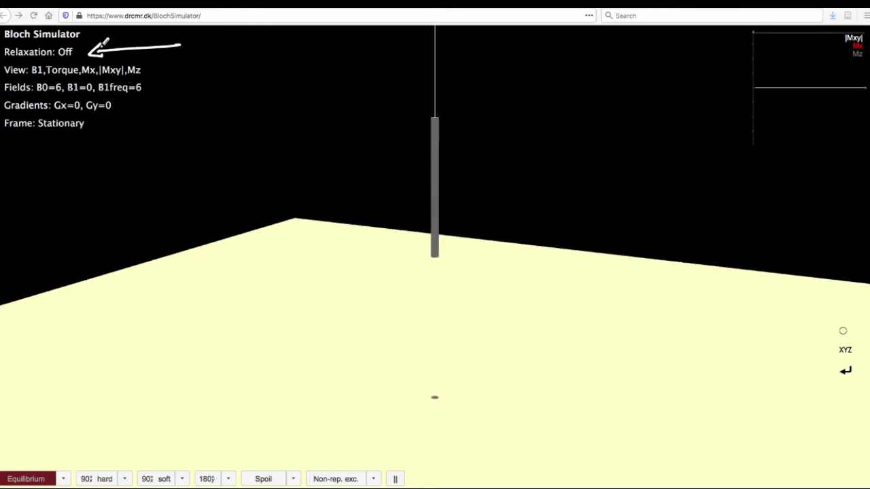
{"action": "mouse_move", "coordinate": [157, 67]}
{"action": "left_mouse_down"}
{"action": "mouse_move", "coordinate": [218, 60]}
{"action": "mouse_move", "coordinate": [155, 67]}
{"action": "mouse_move", "coordinate": [168, 63]}
{"action": "left_mouse_up"}
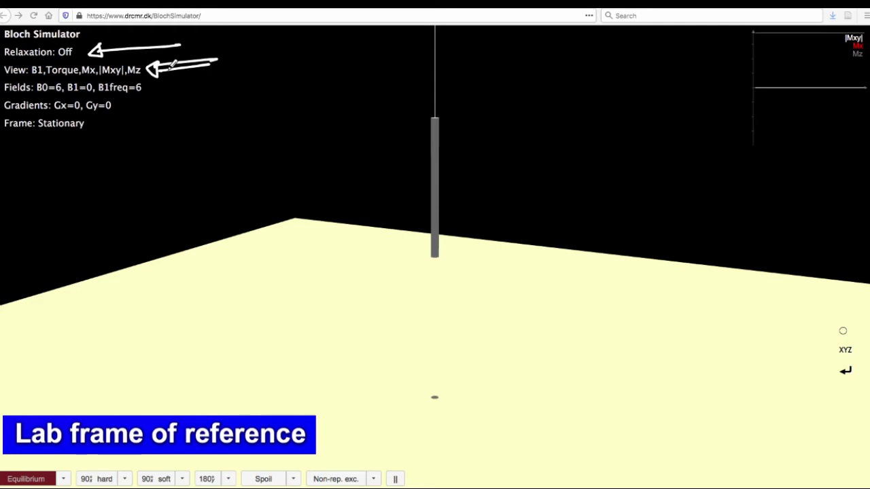
{"action": "left_click_drag", "start_coordinate": [79, 79], "coordinate": [151, 80]}
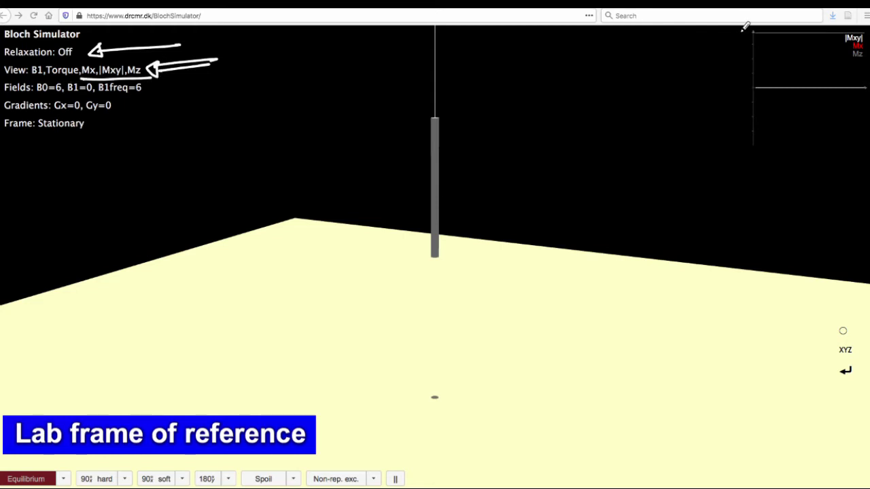
{"action": "mouse_move", "coordinate": [752, 30]}
{"action": "left_mouse_down"}
{"action": "mouse_move", "coordinate": [737, 33]}
{"action": "mouse_move", "coordinate": [725, 147]}
{"action": "mouse_move", "coordinate": [762, 148]}
{"action": "left_mouse_up"}
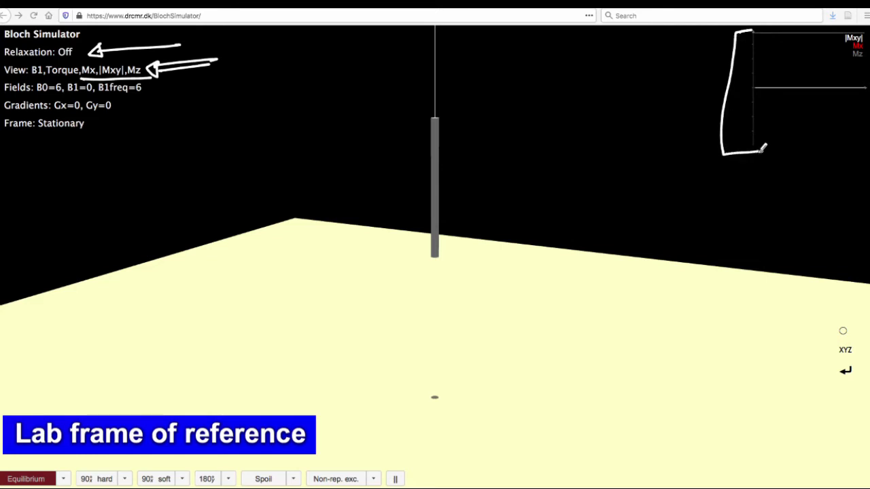
{"action": "mouse_move", "coordinate": [205, 86]}
{"action": "left_mouse_down"}
{"action": "mouse_move", "coordinate": [158, 89]}
{"action": "mouse_move", "coordinate": [163, 80]}
{"action": "left_mouse_up"}
{"action": "mouse_move", "coordinate": [217, 65]}
{"action": "left_mouse_down"}
{"action": "mouse_move", "coordinate": [231, 88]}
{"action": "mouse_move", "coordinate": [275, 71]}
{"action": "mouse_move", "coordinate": [285, 80]}
{"action": "left_mouse_up"}
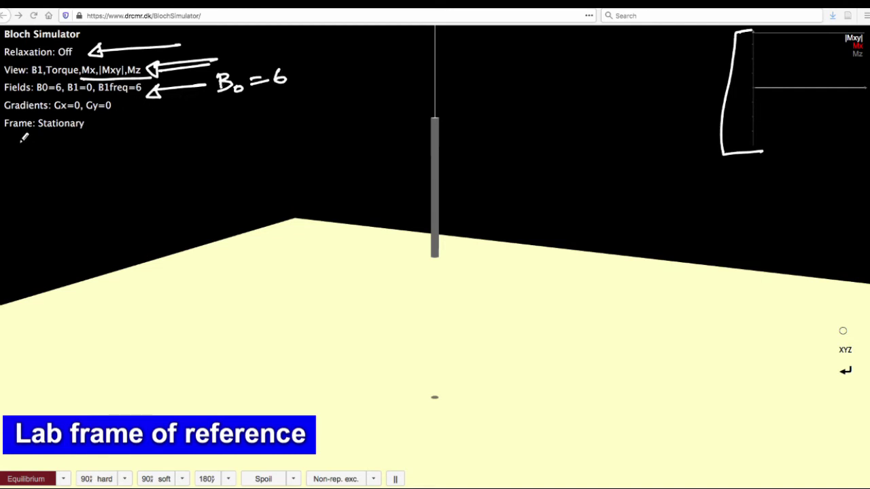
{"action": "left_click_drag", "start_coordinate": [8, 140], "coordinate": [92, 135]}
{"action": "left_click_drag", "start_coordinate": [1, 146], "coordinate": [100, 141]}
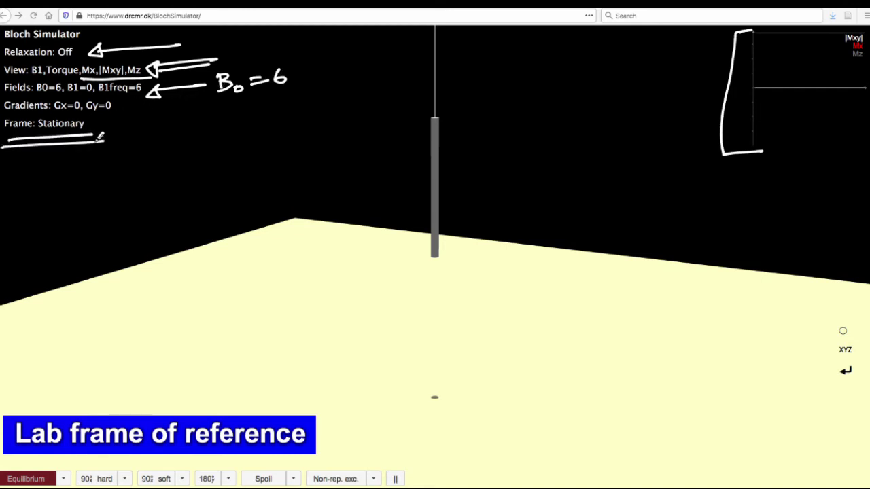
Step: Clear the annotations and apply the 90° hard pulse
{"action": "key", "text": "Escape"}
{"action": "left_click_drag", "start_coordinate": [43, 388], "coordinate": [42, 457]}
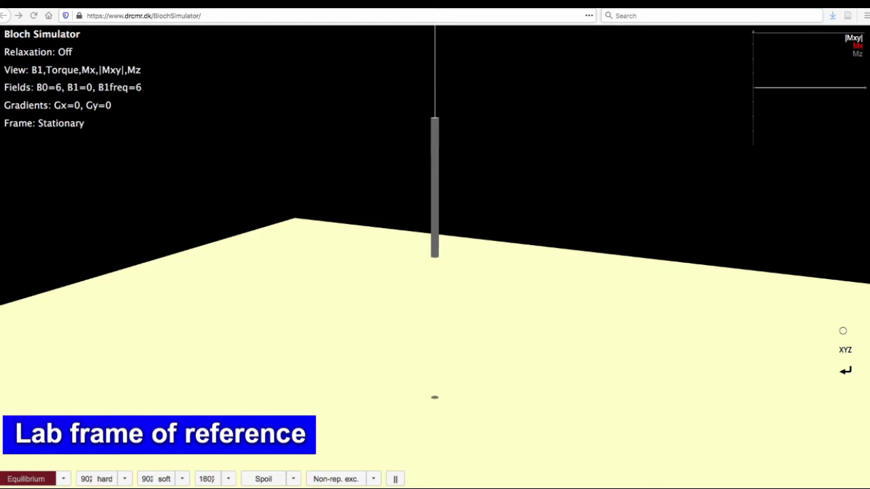
{"action": "left_click", "coordinate": [99, 480]}
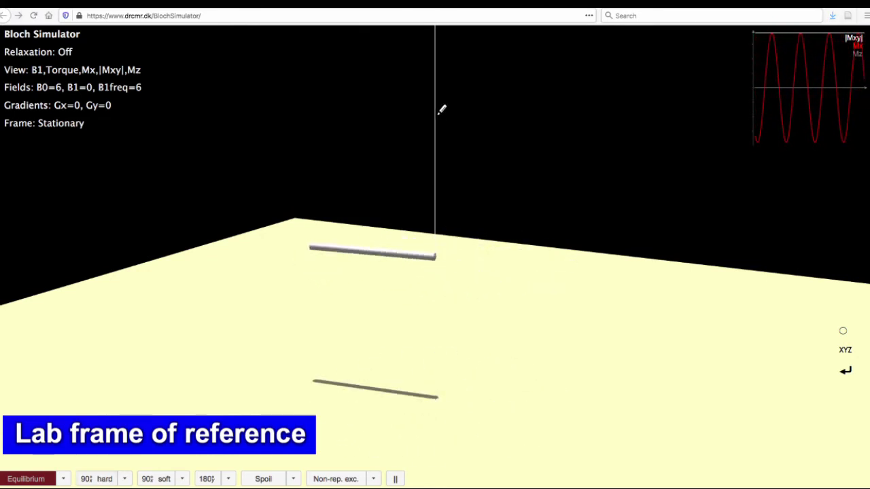
Step: Sketch the magnetization's spiral tipping path toward the field axis, then erase the sketch
{"action": "mouse_move", "coordinate": [433, 110]}
{"action": "left_mouse_down"}
{"action": "mouse_move", "coordinate": [498, 139]}
{"action": "mouse_move", "coordinate": [524, 226]}
{"action": "left_mouse_up"}
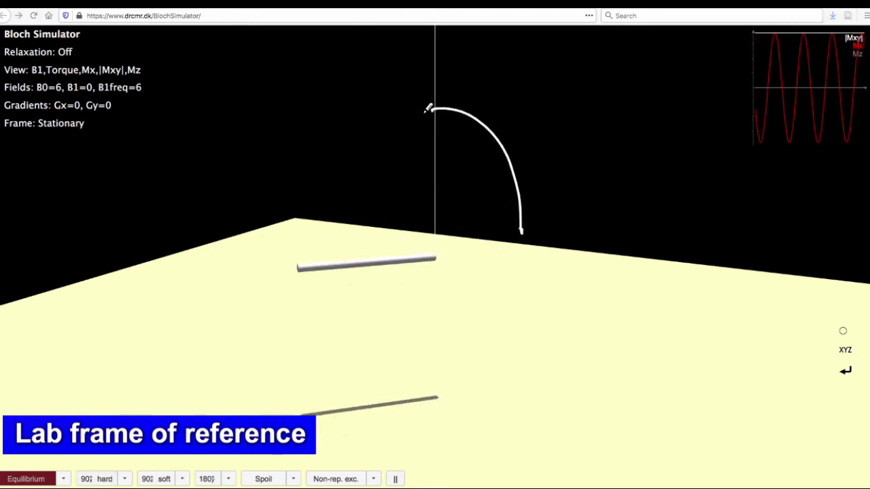
{"action": "mouse_move", "coordinate": [429, 107]}
{"action": "left_mouse_down"}
{"action": "mouse_move", "coordinate": [359, 179]}
{"action": "mouse_move", "coordinate": [360, 213]}
{"action": "mouse_move", "coordinate": [527, 231]}
{"action": "left_mouse_up"}
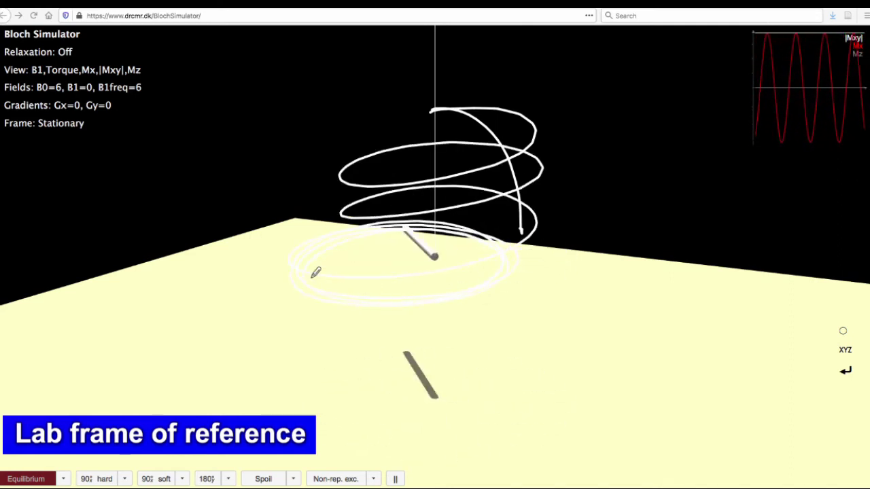
{"action": "mouse_move", "coordinate": [497, 31]}
{"action": "left_mouse_down"}
{"action": "mouse_move", "coordinate": [450, 63]}
{"action": "mouse_move", "coordinate": [471, 55]}
{"action": "left_mouse_up"}
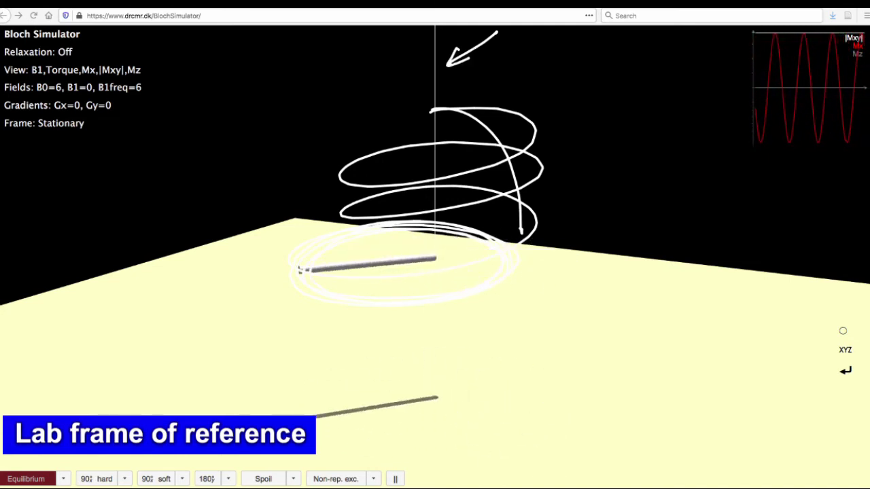
{"action": "key", "text": "Escape"}
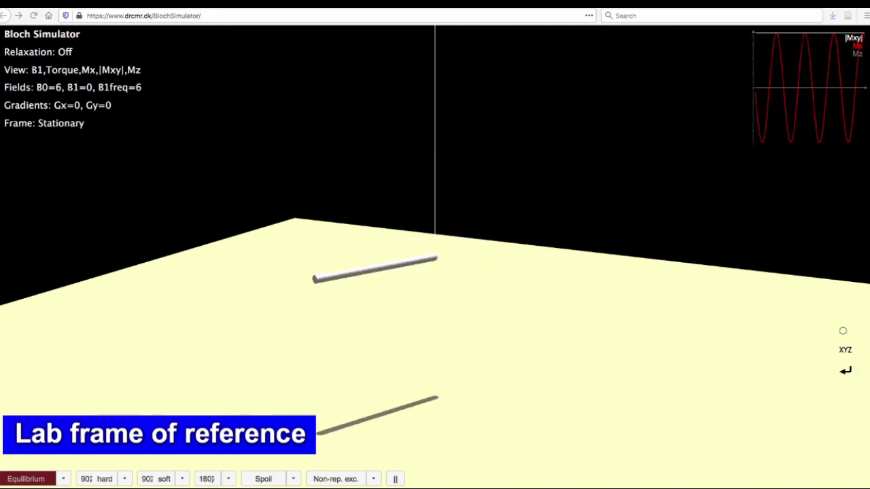
Step: Reset to Equilibrium, replay the 90° hard pulse, and reset to Equilibrium again
{"action": "left_click", "coordinate": [36, 483]}
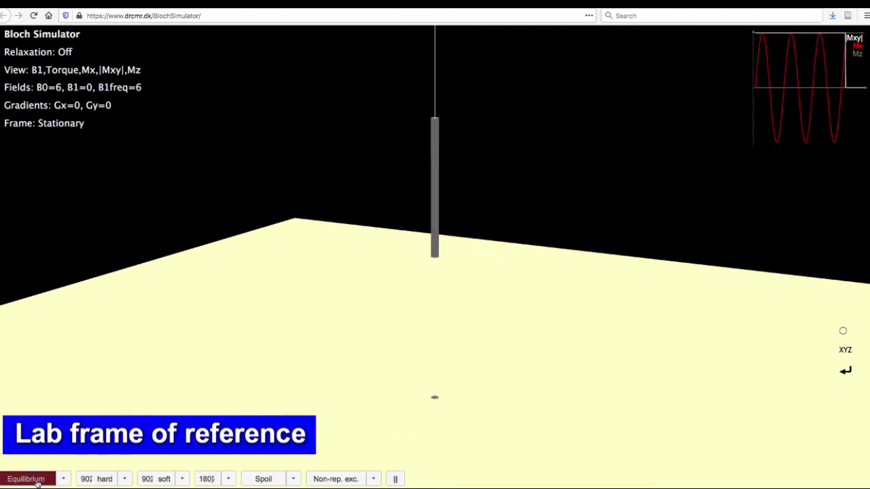
{"action": "left_click", "coordinate": [99, 479]}
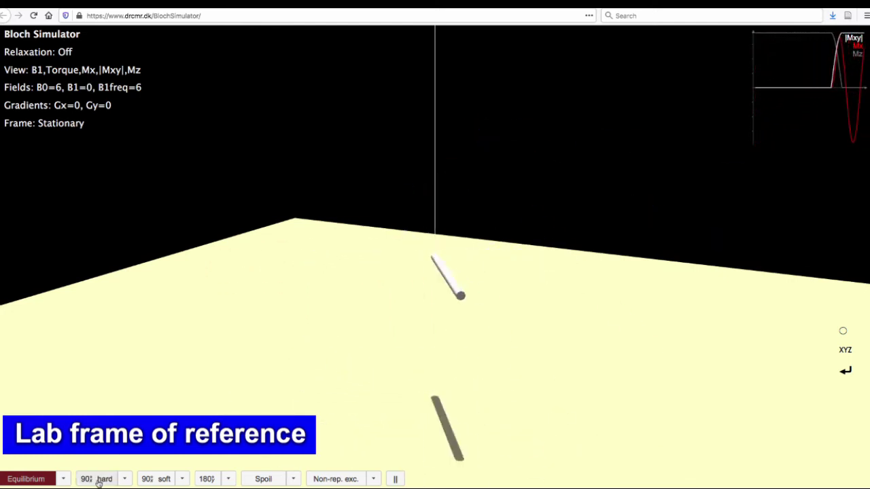
{"action": "left_click", "coordinate": [49, 479]}
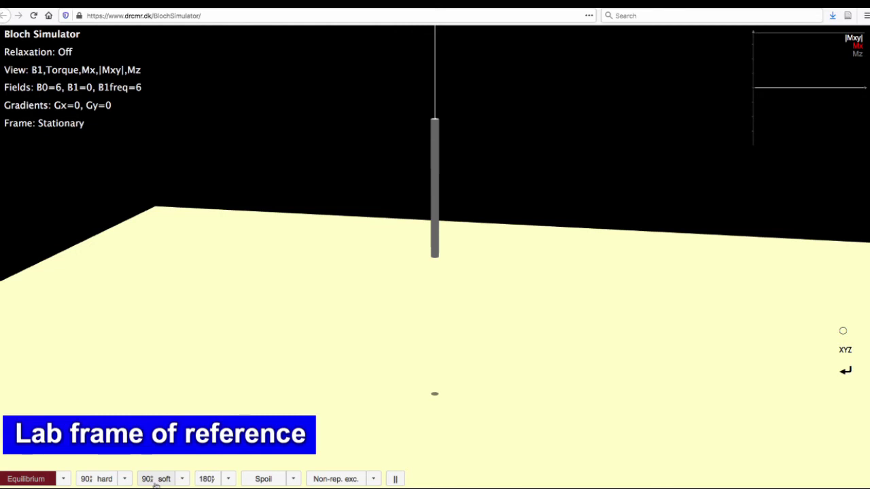
Step: Apply the 90° soft pulse and circle the precessing vector tip, then erase the loop
{"action": "left_click", "coordinate": [159, 481]}
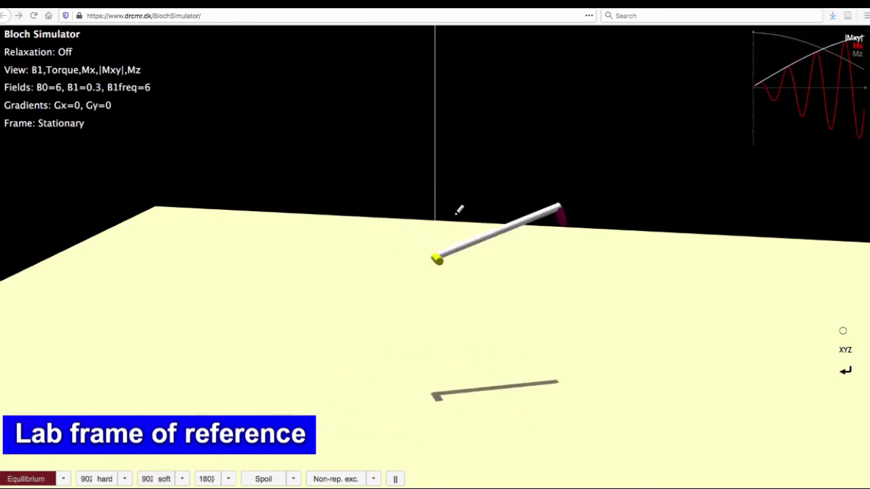
{"action": "mouse_move", "coordinate": [492, 225]}
{"action": "left_mouse_down"}
{"action": "mouse_move", "coordinate": [494, 239]}
{"action": "mouse_move", "coordinate": [437, 272]}
{"action": "mouse_move", "coordinate": [451, 258]}
{"action": "left_mouse_up"}
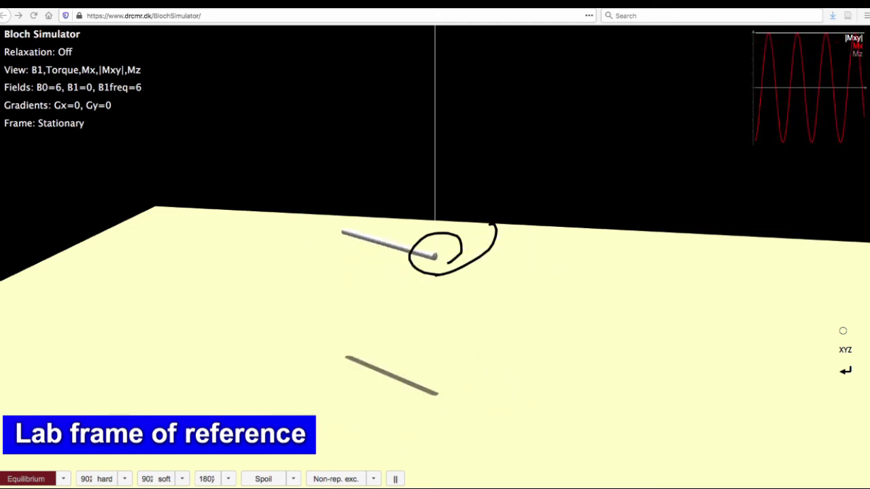
{"action": "key", "text": "Escape"}
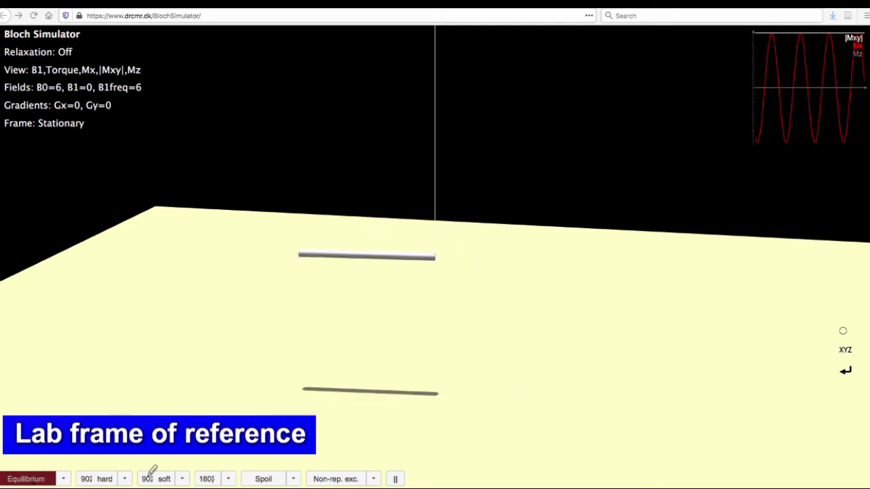
Step: Reset, rerun the 90° soft pulse, reset to Equilibrium, and clear the drawing
{"action": "left_click", "coordinate": [41, 476]}
{"action": "left_click", "coordinate": [151, 480]}
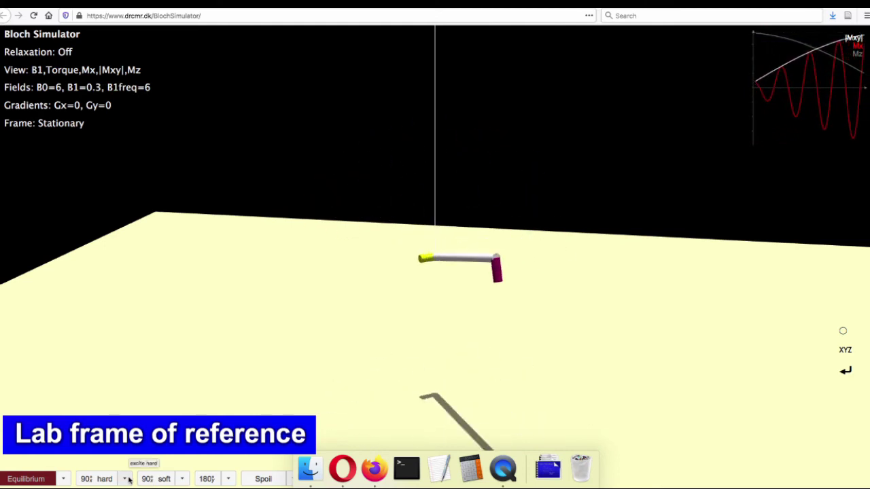
{"action": "left_click", "coordinate": [31, 479]}
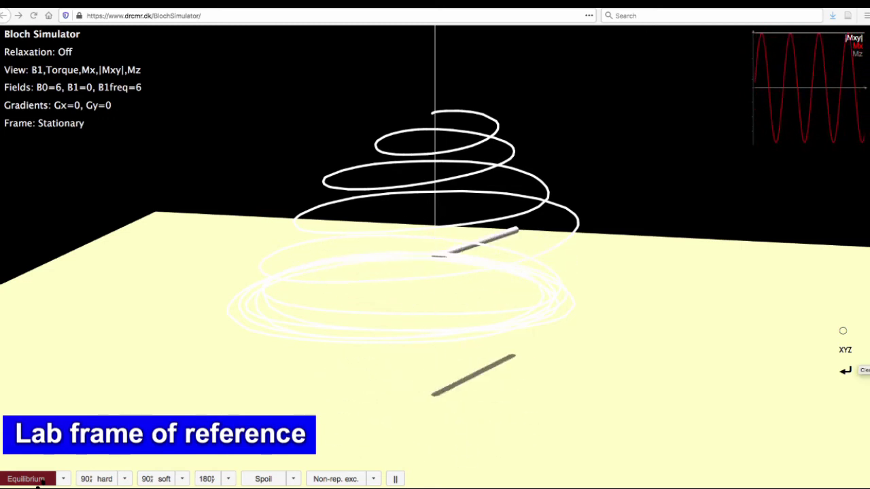
{"action": "key", "text": "Return"}
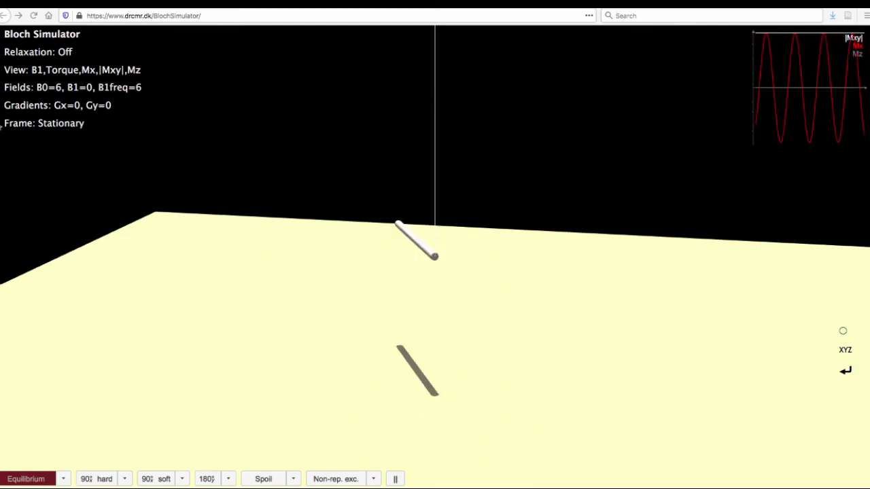
Step: Switch to the B0 rotating frame, reset to Equilibrium, and apply the 90° soft pulse
{"action": "mouse_move", "coordinate": [34, 127]}
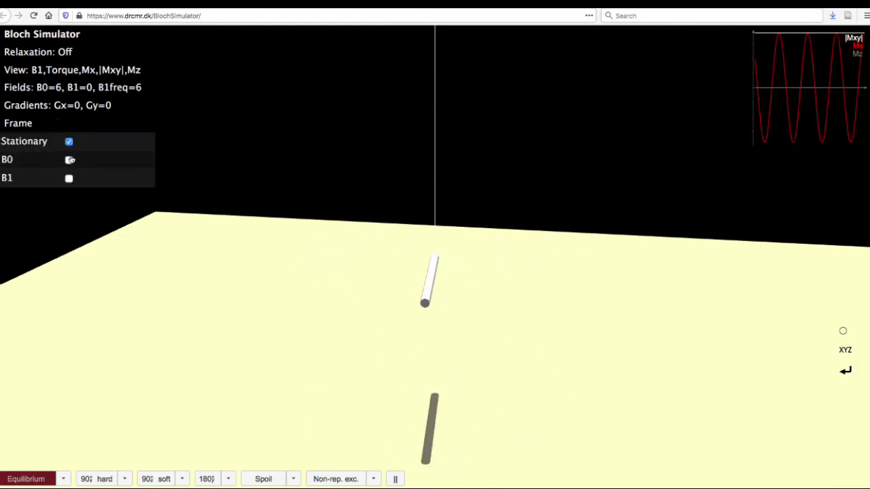
{"action": "left_click", "coordinate": [69, 159]}
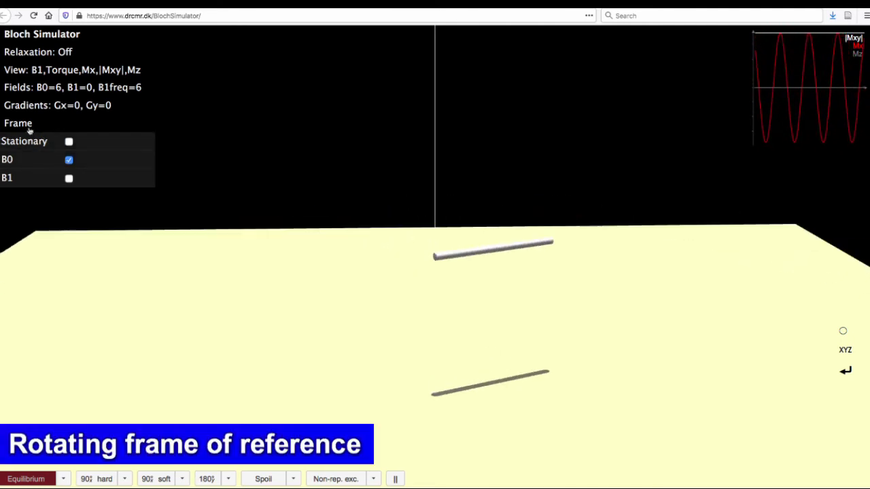
{"action": "left_click", "coordinate": [35, 477]}
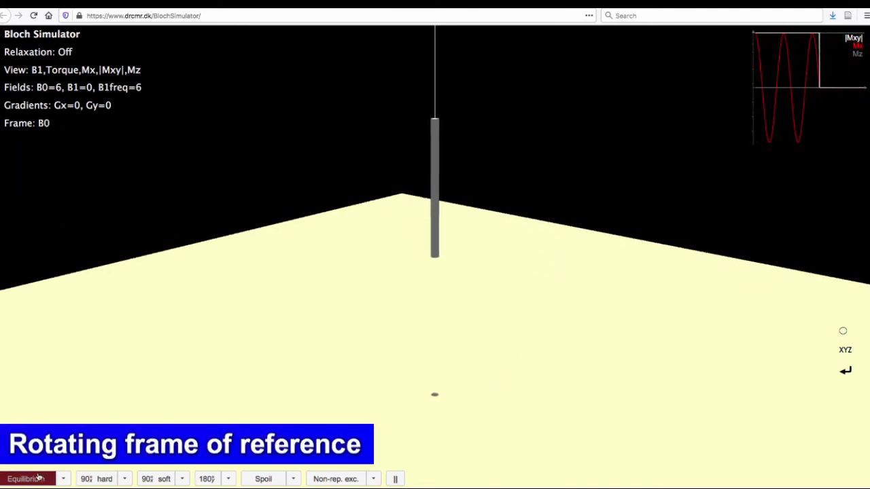
{"action": "left_click", "coordinate": [162, 481]}
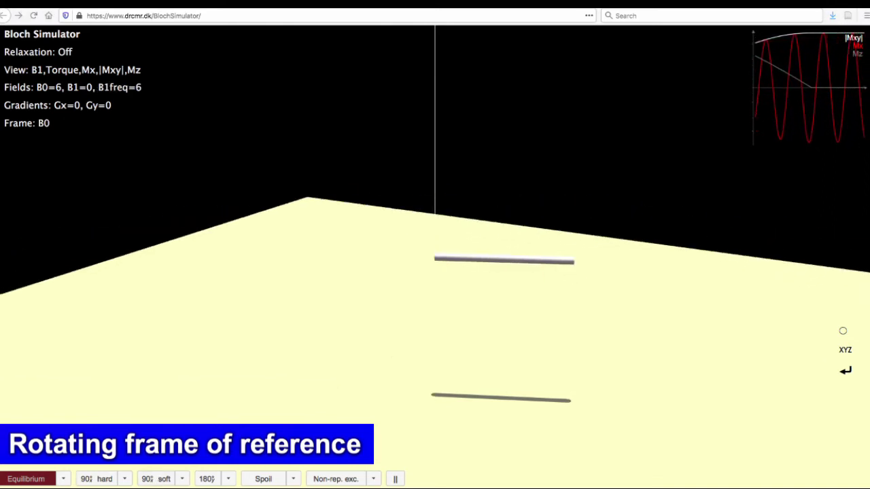
Step: Sketch the tipping path and the vector's shadow on the plane, clear it, and reset to Equilibrium
{"action": "mouse_move", "coordinate": [436, 118]}
{"action": "left_mouse_down"}
{"action": "mouse_move", "coordinate": [500, 133]}
{"action": "mouse_move", "coordinate": [555, 186]}
{"action": "left_mouse_up"}
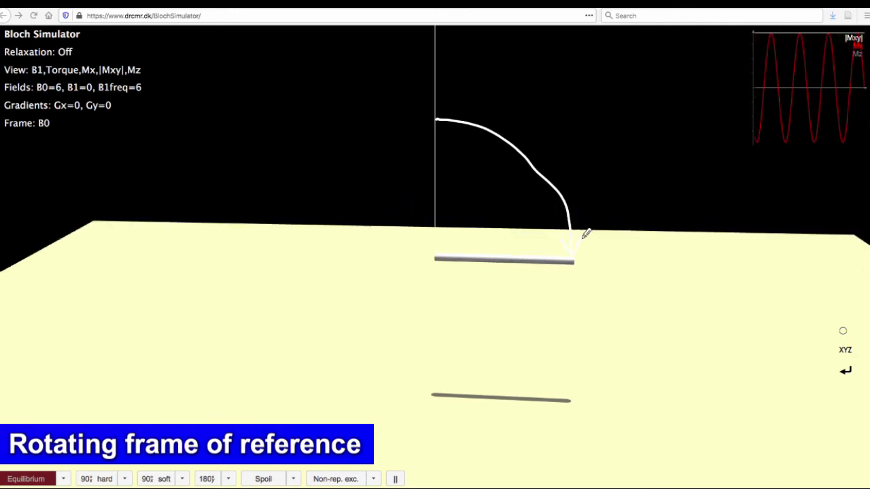
{"action": "mouse_move", "coordinate": [116, 128]}
{"action": "left_mouse_down"}
{"action": "mouse_move", "coordinate": [140, 134]}
{"action": "mouse_move", "coordinate": [116, 200]}
{"action": "mouse_move", "coordinate": [158, 190]}
{"action": "left_mouse_up"}
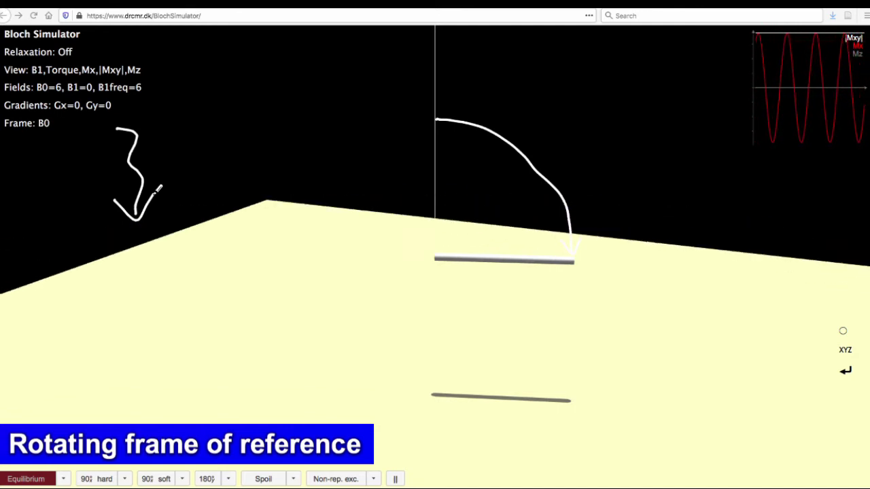
{"action": "mouse_move", "coordinate": [408, 379]}
{"action": "left_mouse_down"}
{"action": "mouse_move", "coordinate": [530, 356]}
{"action": "mouse_move", "coordinate": [643, 395]}
{"action": "mouse_move", "coordinate": [490, 429]}
{"action": "mouse_move", "coordinate": [425, 373]}
{"action": "mouse_move", "coordinate": [499, 358]}
{"action": "left_mouse_up"}
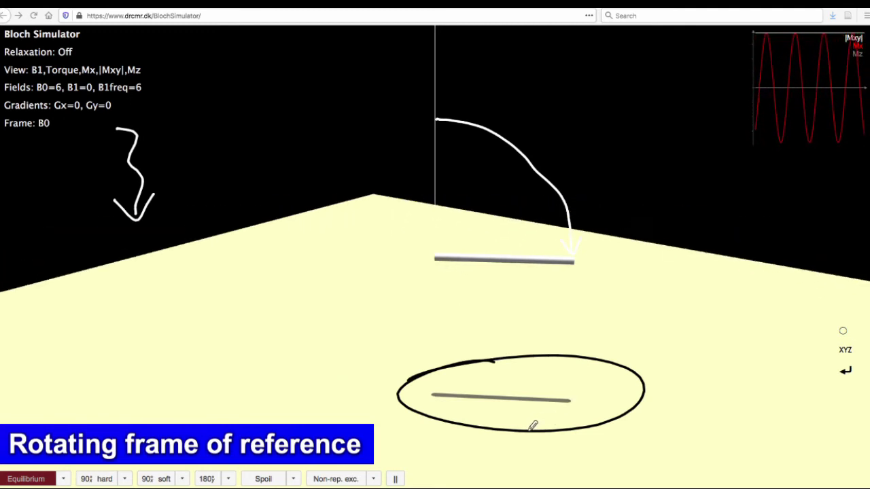
{"action": "mouse_move", "coordinate": [433, 262]}
{"action": "left_mouse_down"}
{"action": "mouse_move", "coordinate": [437, 301]}
{"action": "mouse_move", "coordinate": [439, 386]}
{"action": "left_mouse_up"}
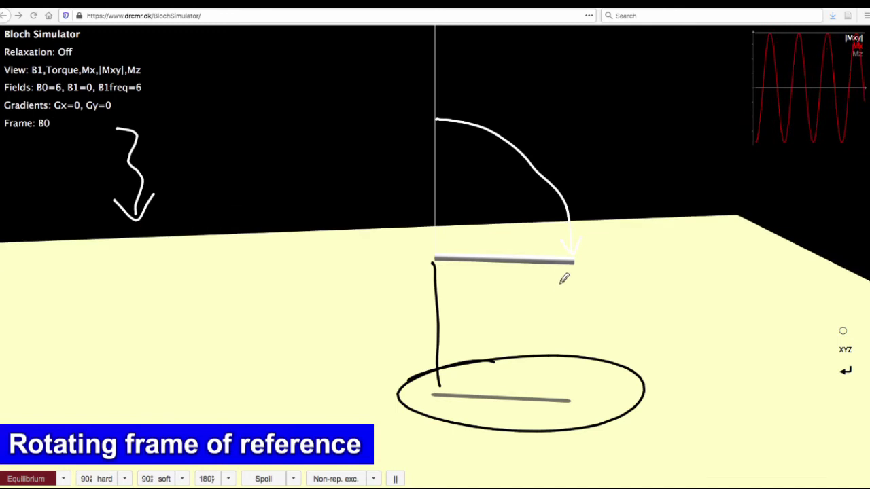
{"action": "mouse_move", "coordinate": [571, 269]}
{"action": "left_mouse_down"}
{"action": "mouse_move", "coordinate": [571, 290]}
{"action": "mouse_move", "coordinate": [577, 402]}
{"action": "mouse_move", "coordinate": [552, 412]}
{"action": "left_mouse_up"}
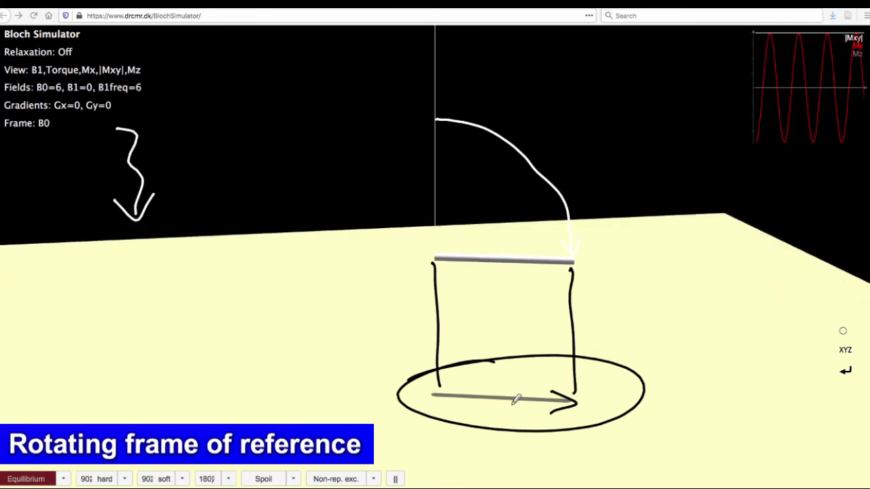
{"action": "key", "text": "Escape"}
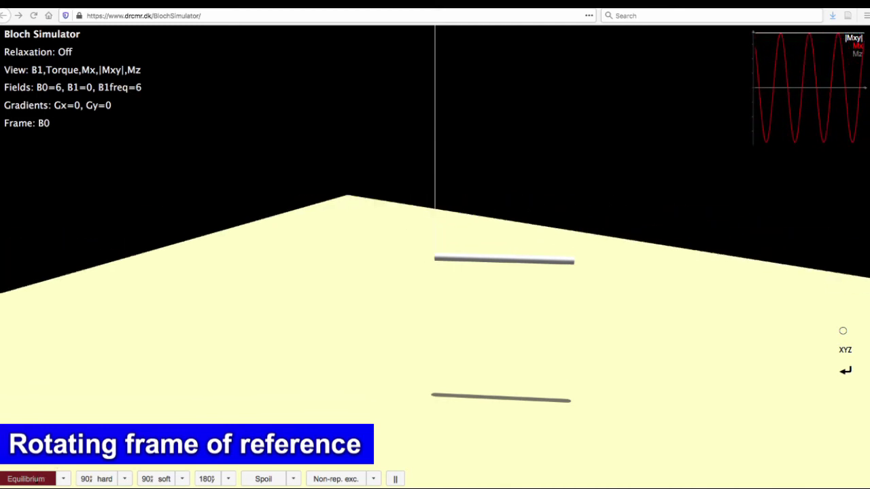
{"action": "left_click", "coordinate": [53, 478]}
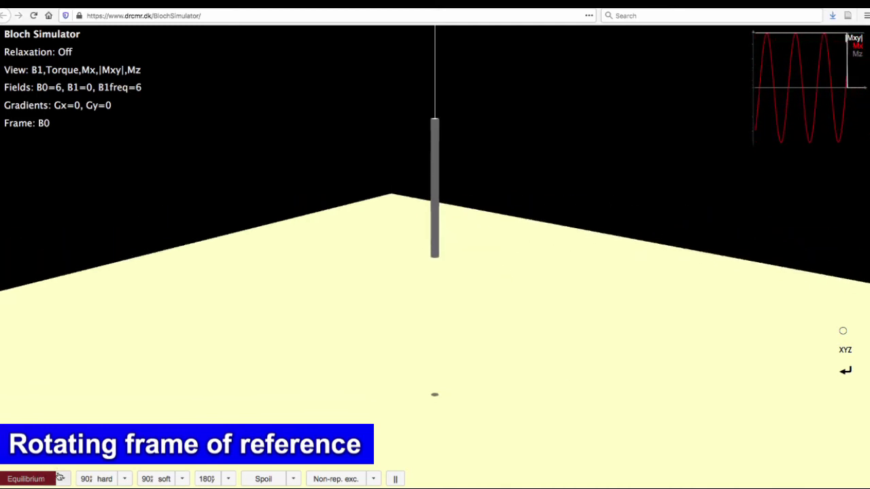
Step: Rerun the 90° soft pulse and bracket the signal plot, labelling it |Mxy|
{"action": "left_click", "coordinate": [157, 479]}
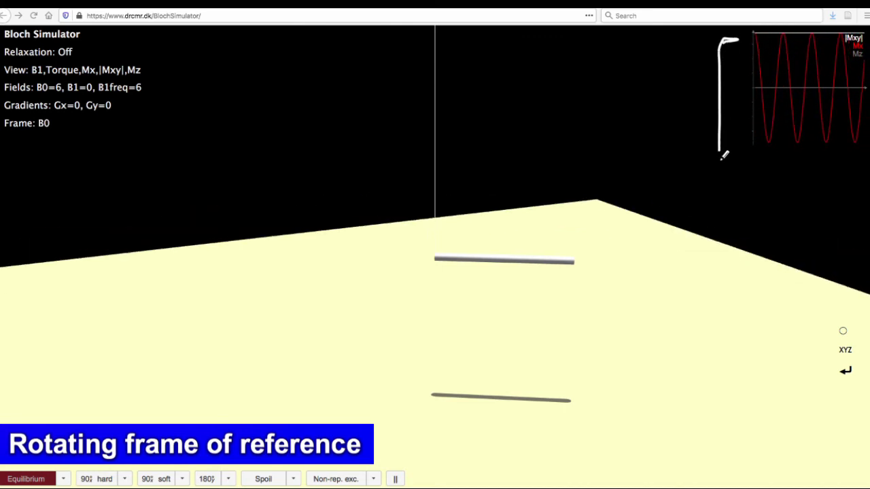
{"action": "left_click_drag", "start_coordinate": [720, 155], "coordinate": [746, 166]}
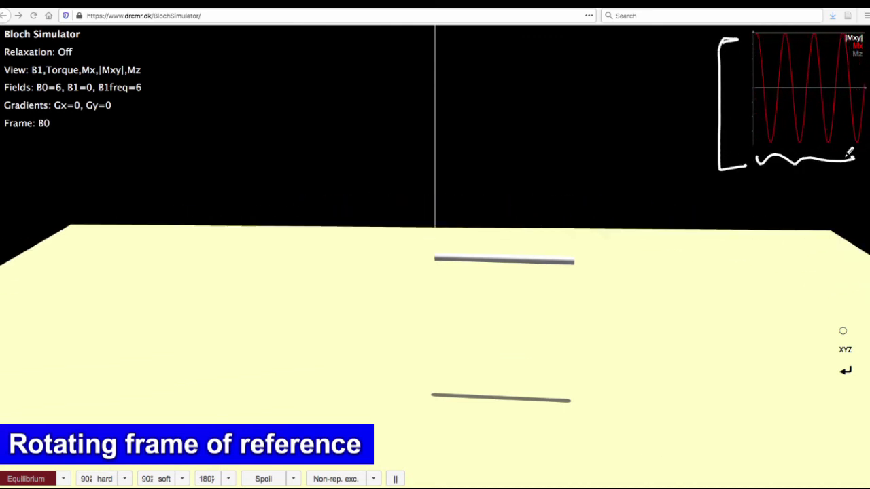
{"action": "mouse_move", "coordinate": [751, 186]}
{"action": "left_mouse_down"}
{"action": "mouse_move", "coordinate": [795, 186]}
{"action": "mouse_move", "coordinate": [795, 206]}
{"action": "left_mouse_up"}
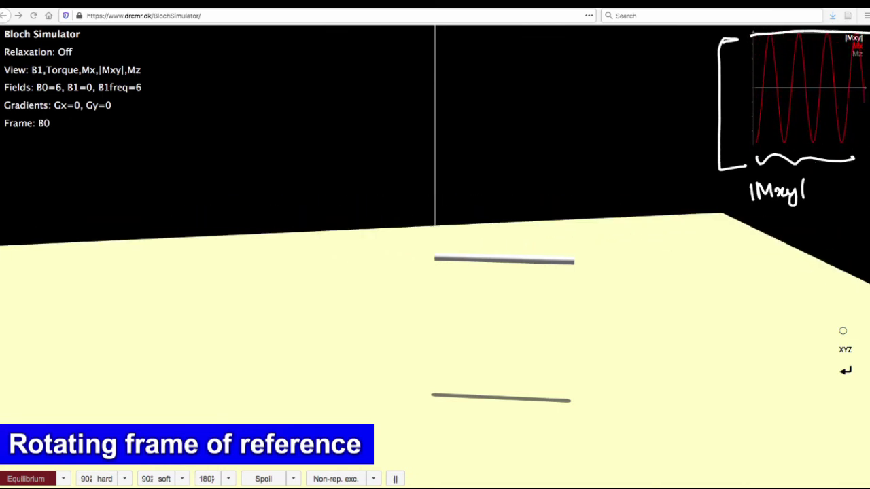
Step: Sketch the tipping path and a small graph, clear the drawings, and show the frame choices
{"action": "mouse_move", "coordinate": [455, 111]}
{"action": "left_mouse_down"}
{"action": "mouse_move", "coordinate": [558, 179]}
{"action": "mouse_move", "coordinate": [574, 246]}
{"action": "left_mouse_up"}
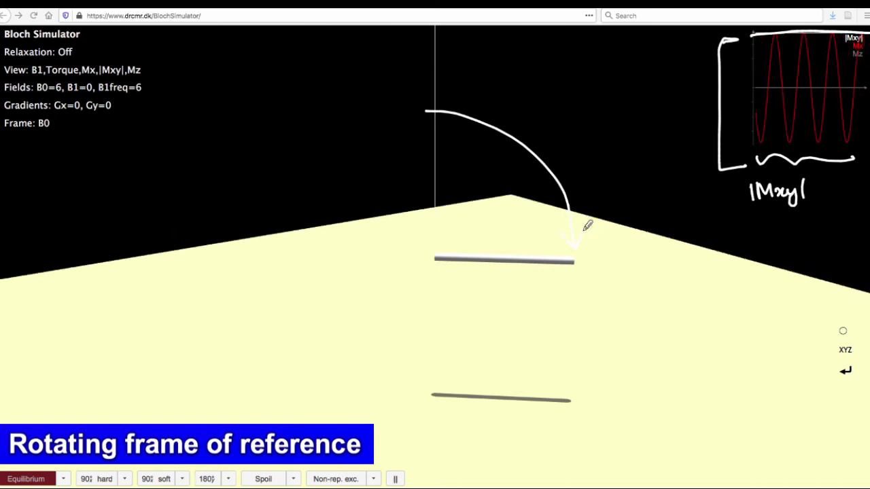
{"action": "mouse_move", "coordinate": [536, 49]}
{"action": "left_mouse_down"}
{"action": "mouse_move", "coordinate": [536, 130]}
{"action": "mouse_move", "coordinate": [545, 139]}
{"action": "mouse_move", "coordinate": [664, 134]}
{"action": "left_mouse_up"}
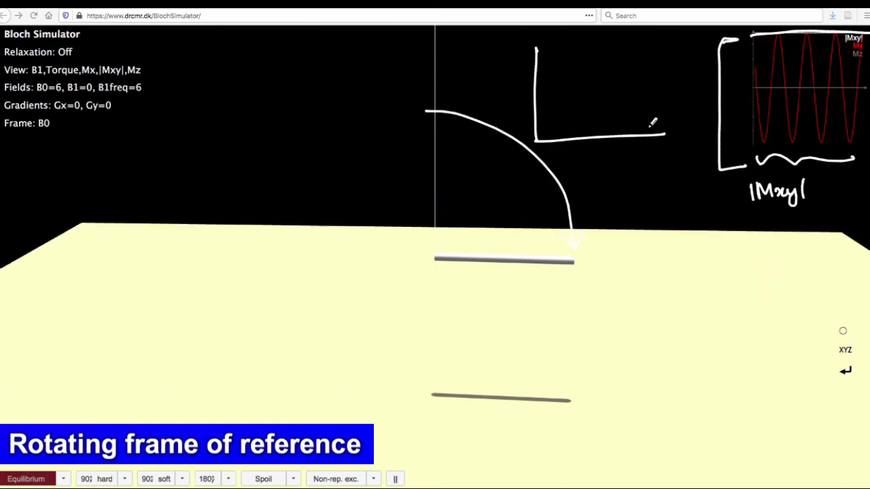
{"action": "left_click_drag", "start_coordinate": [536, 139], "coordinate": [545, 129]}
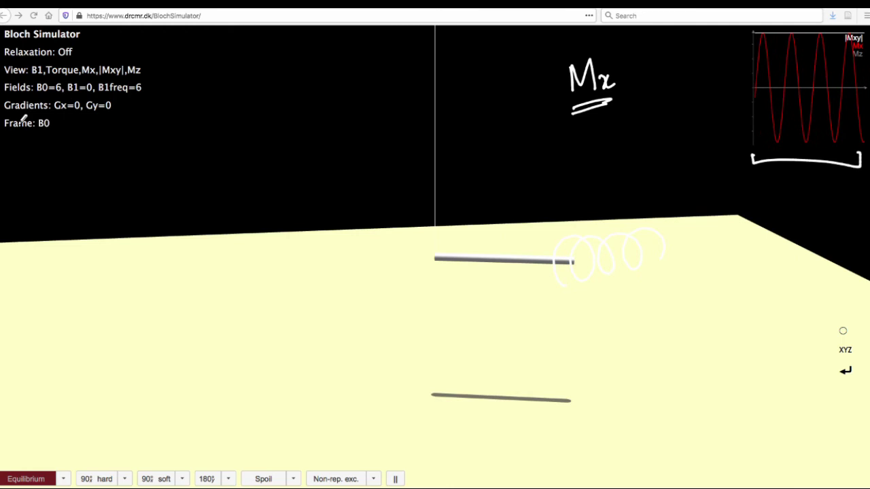
{"action": "key", "text": "Escape"}
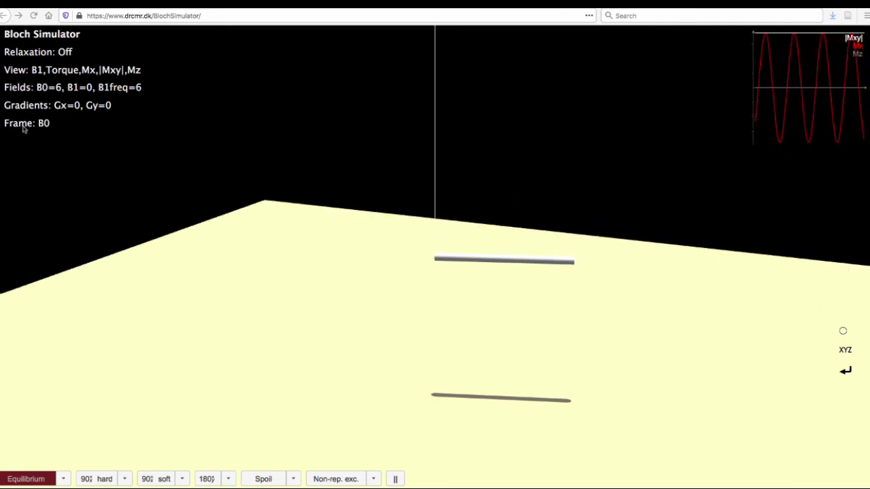
{"action": "left_click", "coordinate": [39, 127]}
Step: Switch to the B0 rotating frame, reset to equilibrium, and apply a 30° soft pulse
{"action": "left_click", "coordinate": [69, 142]}
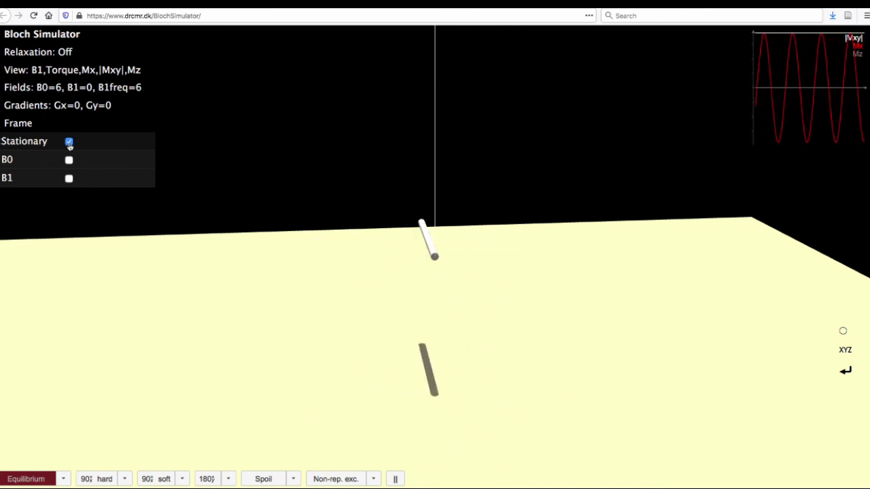
{"action": "left_click", "coordinate": [68, 160]}
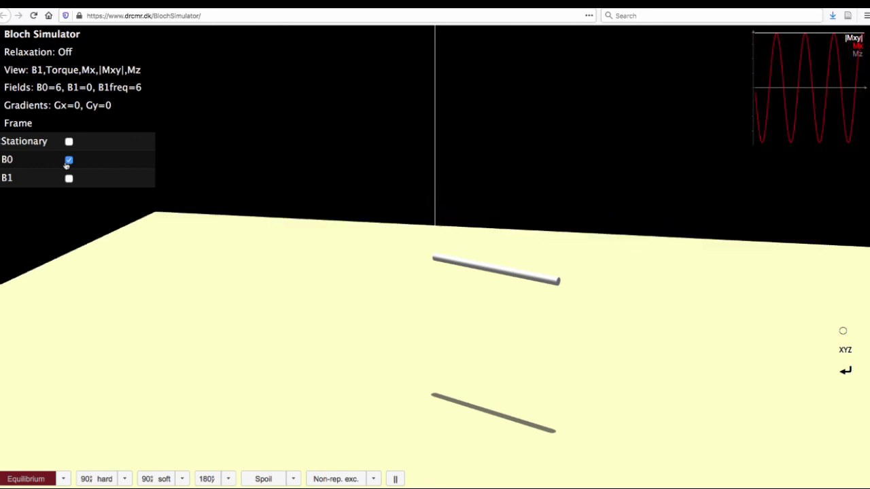
{"action": "left_click", "coordinate": [27, 479]}
{"action": "left_click", "coordinate": [161, 481]}
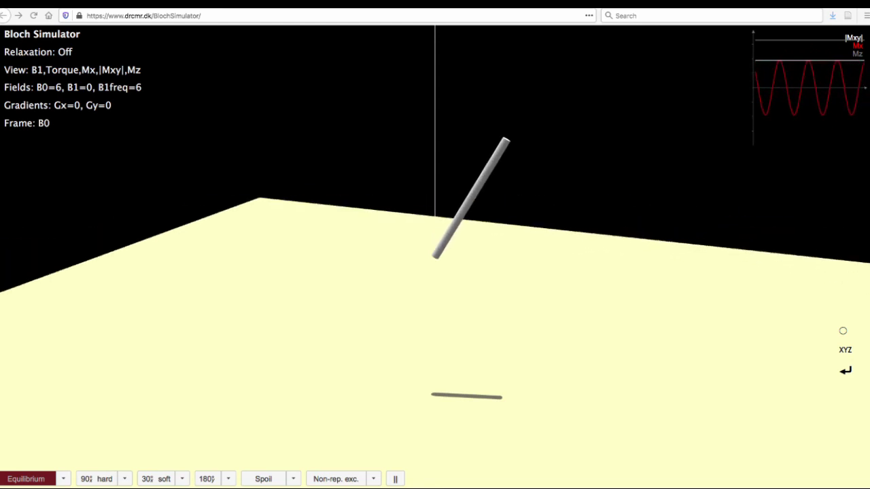
Step: Draw an arrow along the 30° magnetization's horizontal shadow and circle that short transverse component
{"action": "mouse_move", "coordinate": [439, 393]}
{"action": "left_mouse_down"}
{"action": "mouse_move", "coordinate": [588, 390]}
{"action": "mouse_move", "coordinate": [581, 404]}
{"action": "left_mouse_up"}
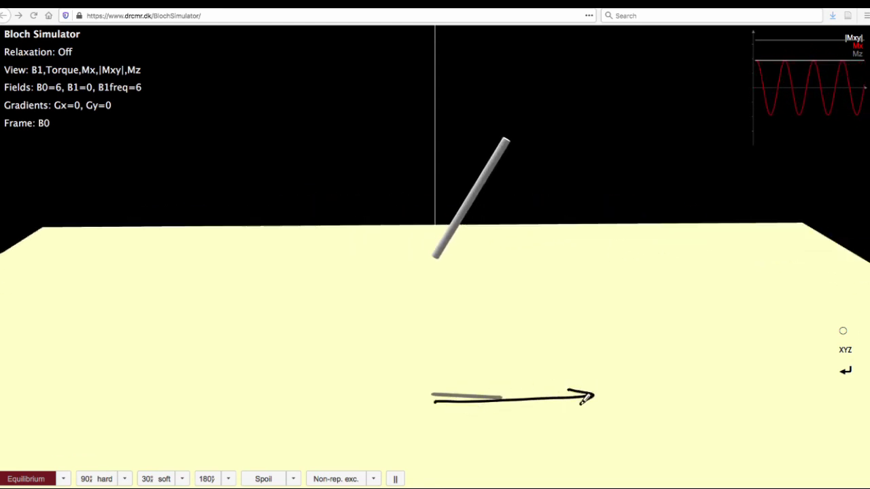
{"action": "mouse_move", "coordinate": [447, 380]}
{"action": "left_mouse_down"}
{"action": "mouse_move", "coordinate": [519, 392]}
{"action": "mouse_move", "coordinate": [424, 389]}
{"action": "left_mouse_up"}
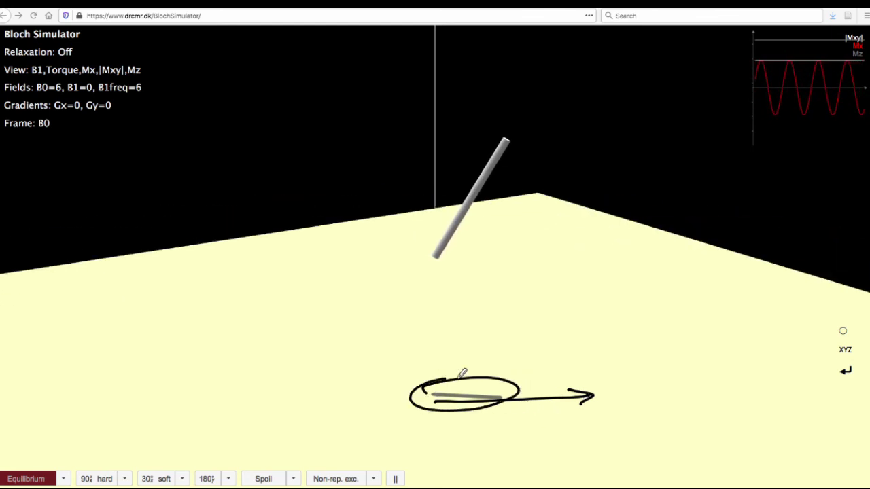